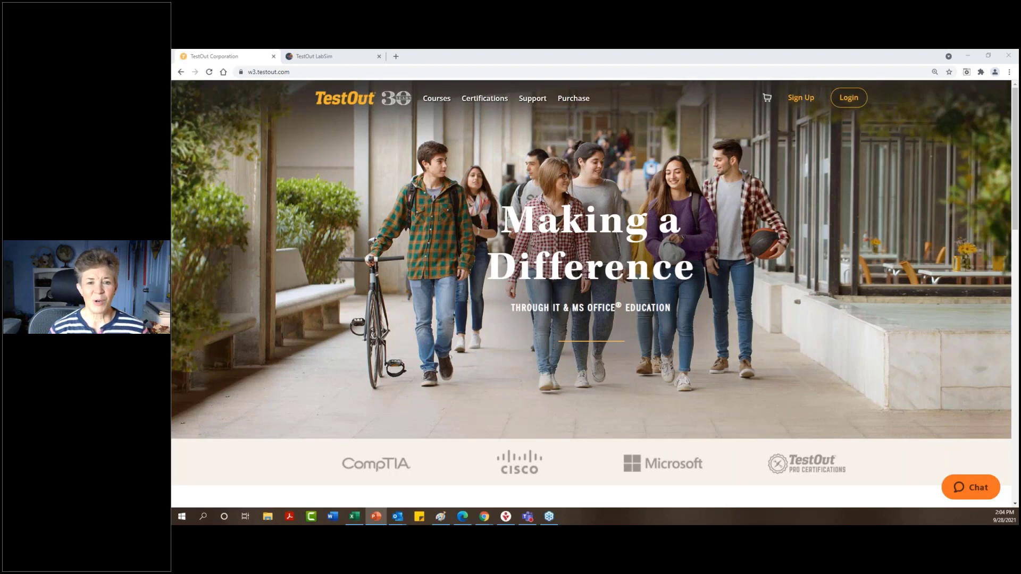
mouse_move(489, 101)
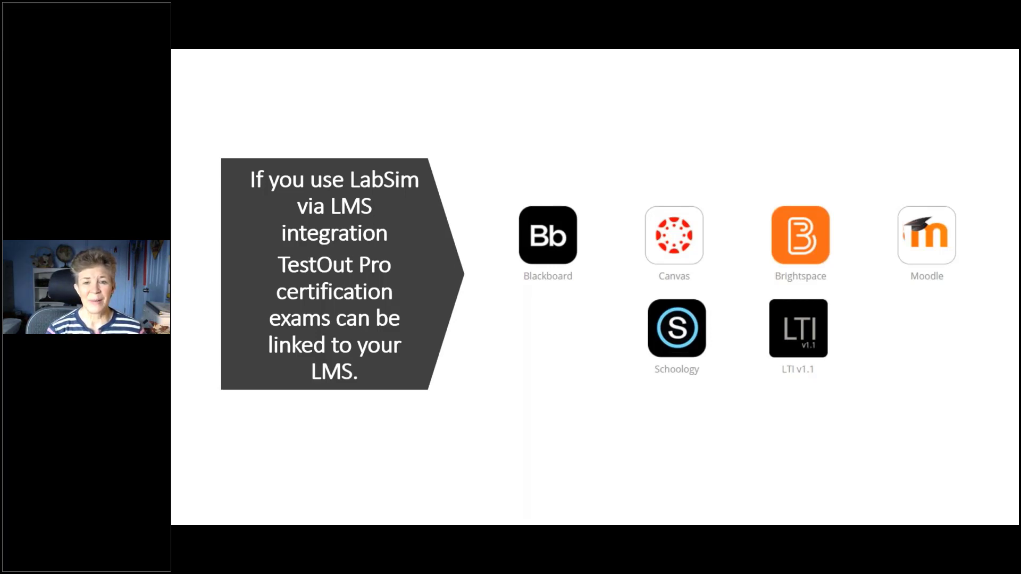
Open LabSim's TestOut Pro Certifications list and scroll to IT Fundamentals Pro with its ITF Period 7 class.
key(alt+Tab)
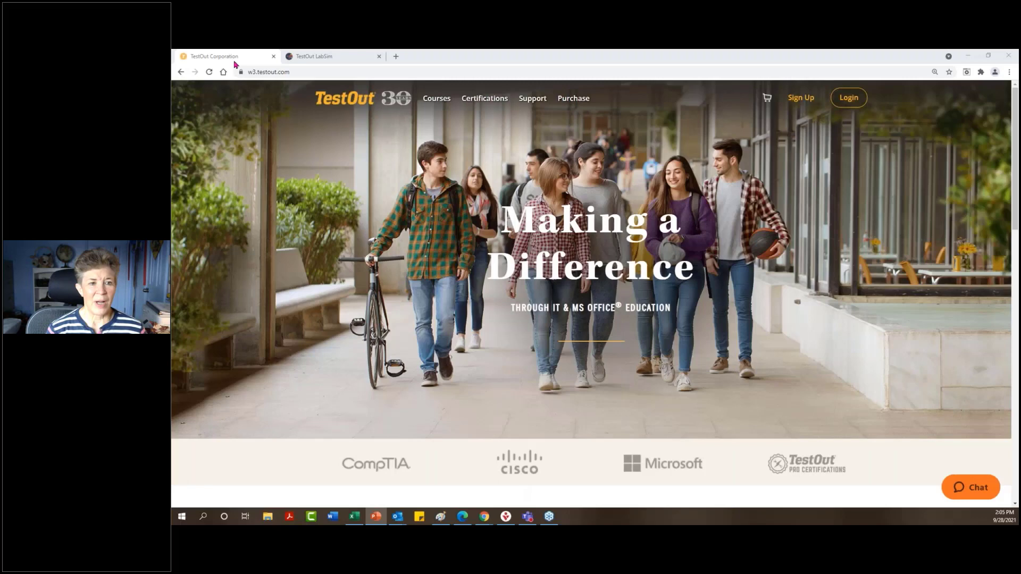
click(325, 56)
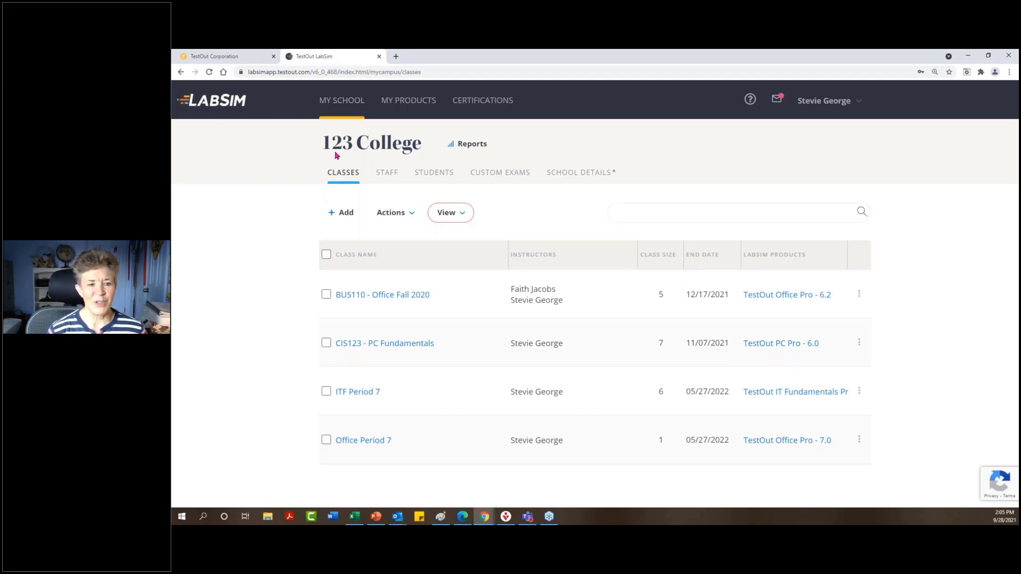
click(496, 104)
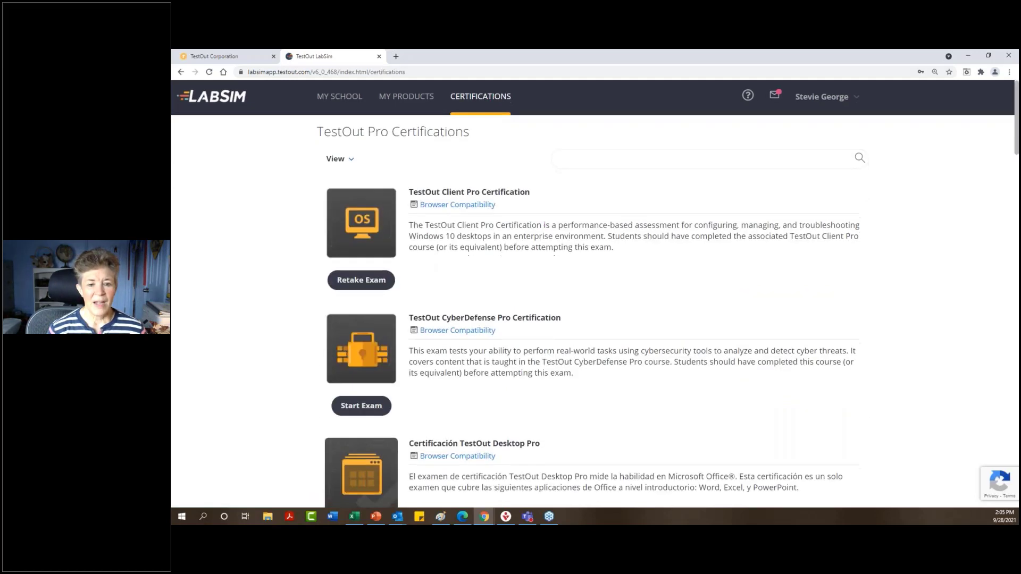
scroll(542, 221, down, 5)
scroll(521, 211, down, 7)
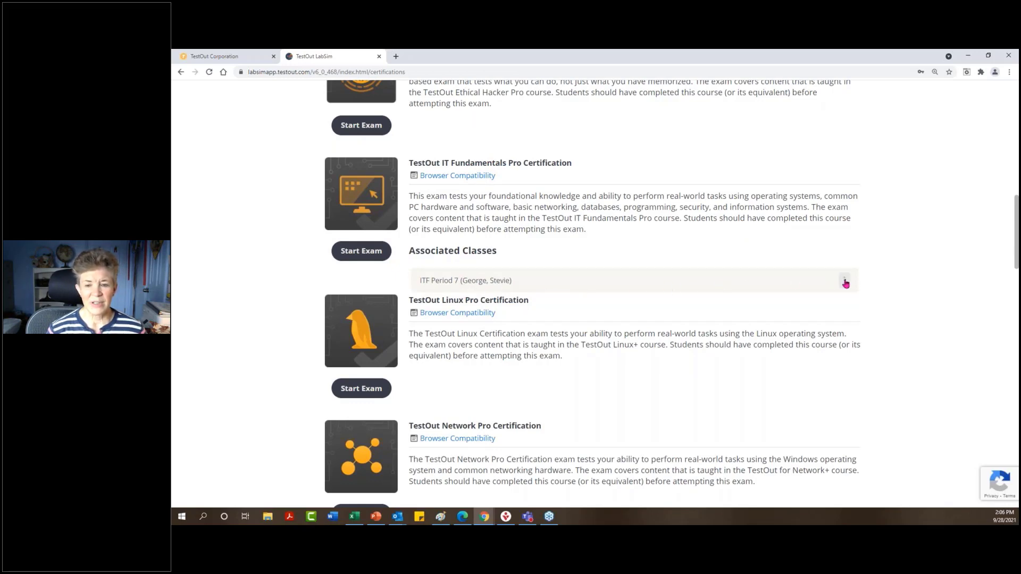
Choose Schedule Exam from the ITF Period 7 class's options for IT Fundamentals Pro.
click(845, 281)
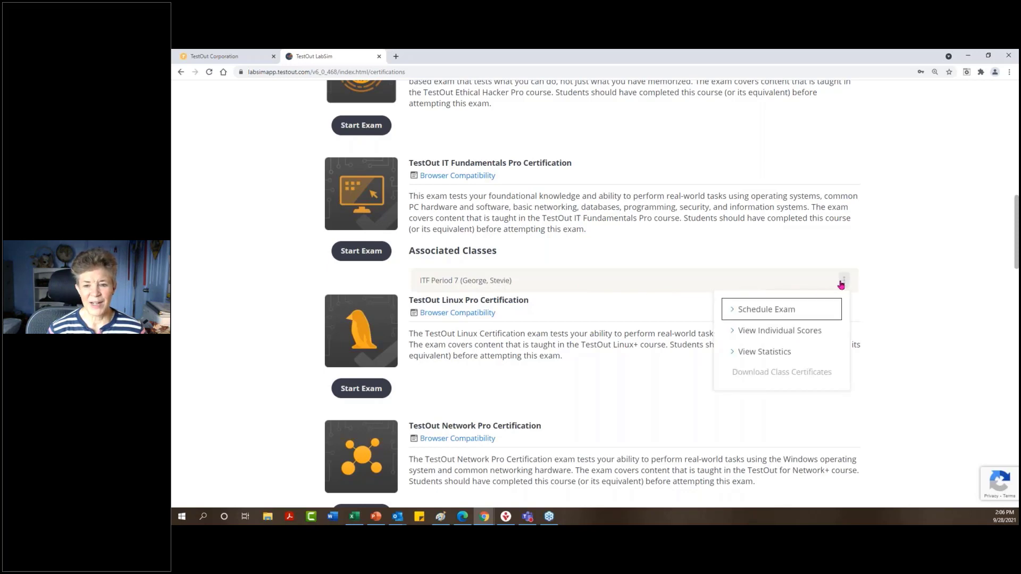
click(783, 313)
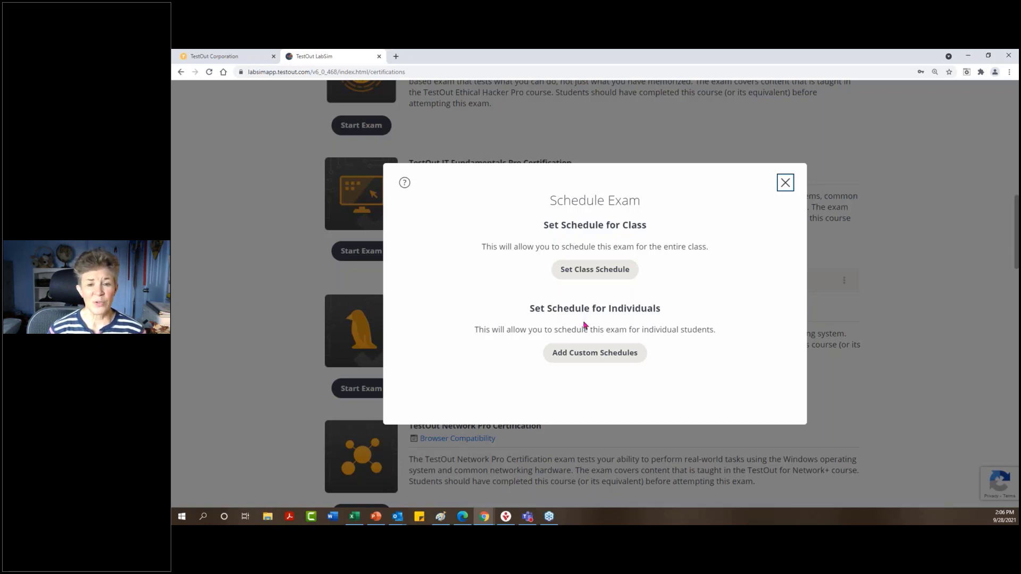
Set a class-wide exam schedule ending Sep 30, 2021.
click(598, 277)
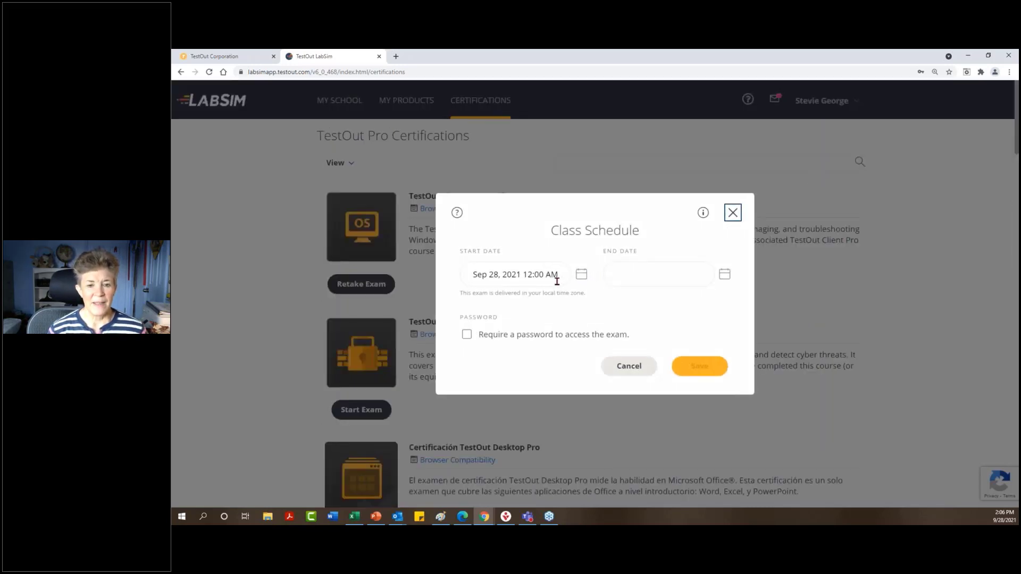
click(724, 274)
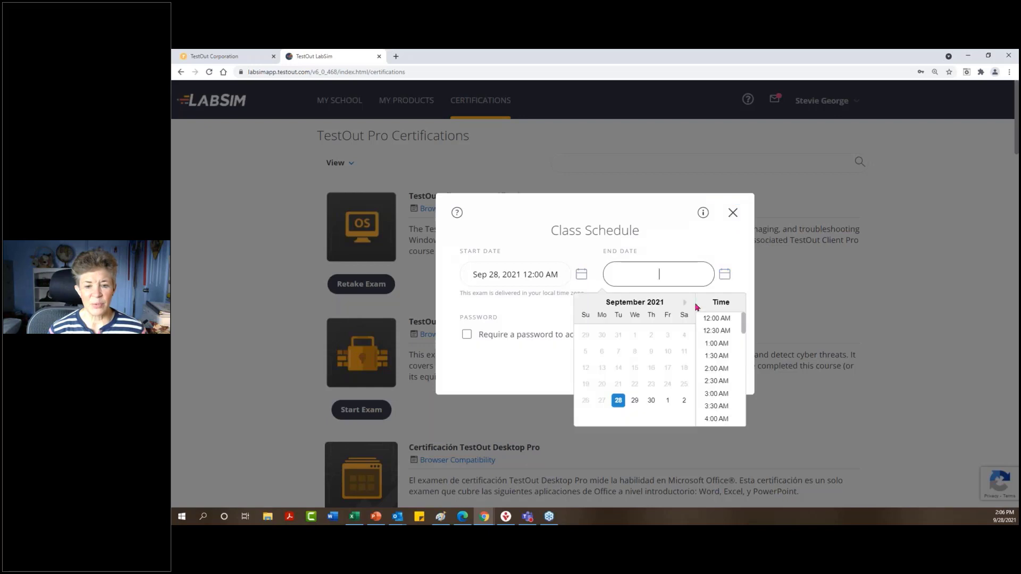
click(650, 401)
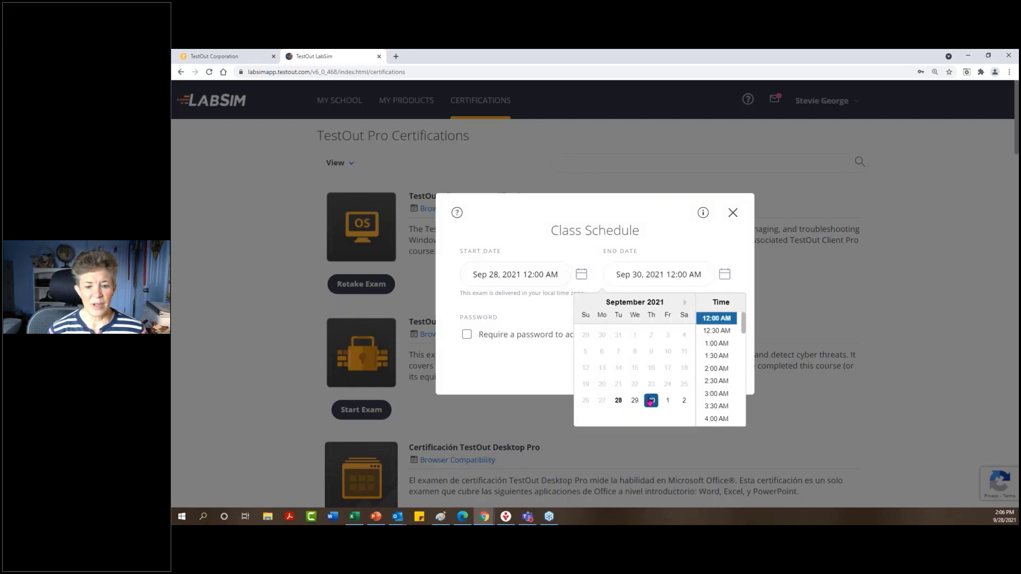
click(740, 287)
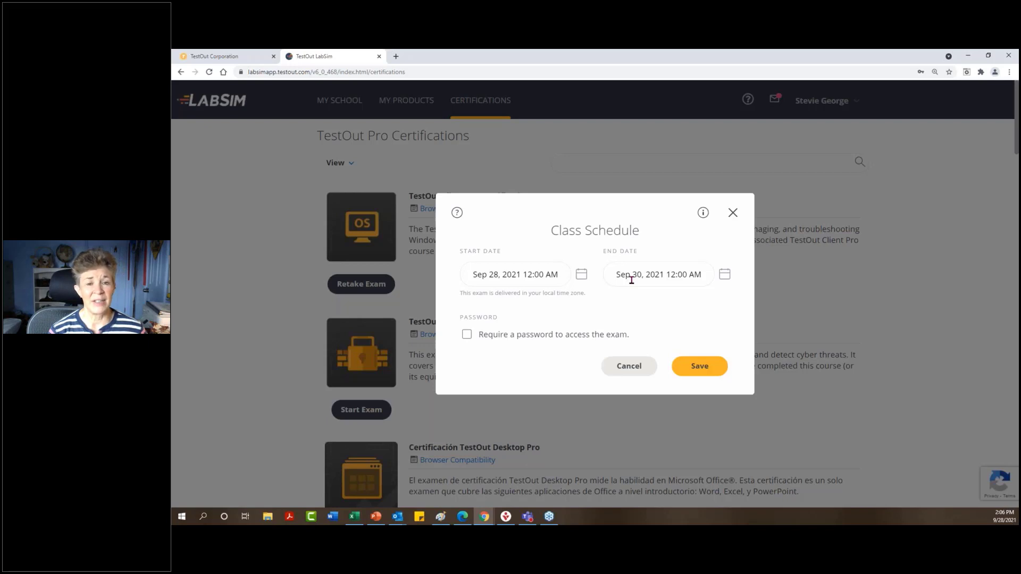
Require a password for the exam and enter a shared exam password.
click(467, 335)
click(583, 329)
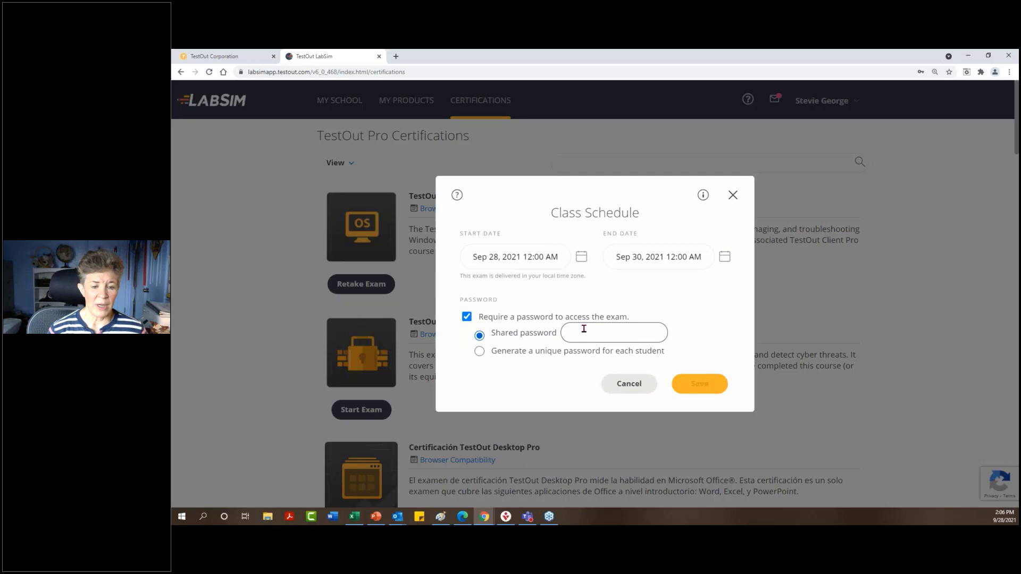
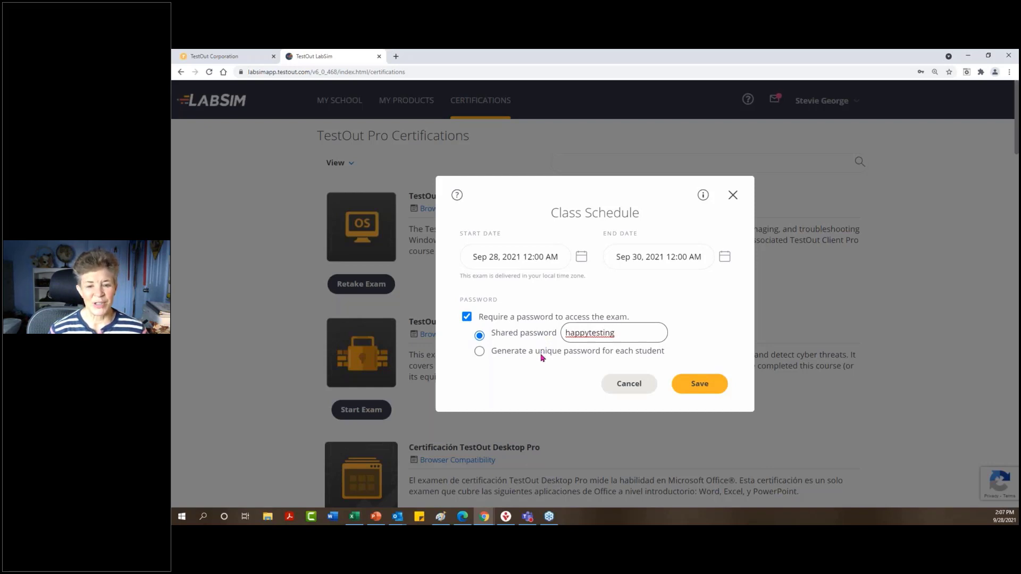
Save the class schedule and check a student's class schedule password via the lock icon.
click(682, 383)
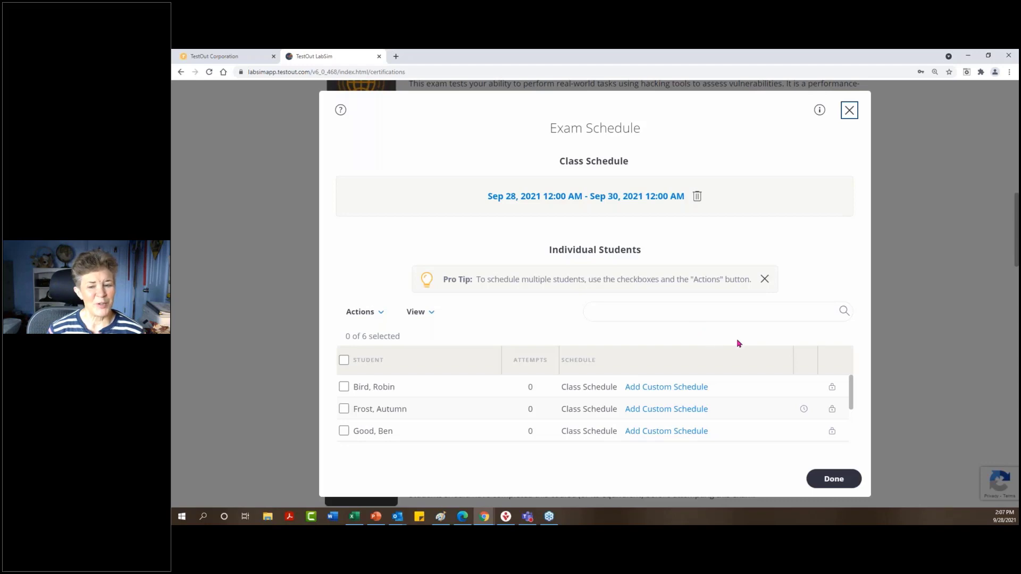
click(831, 389)
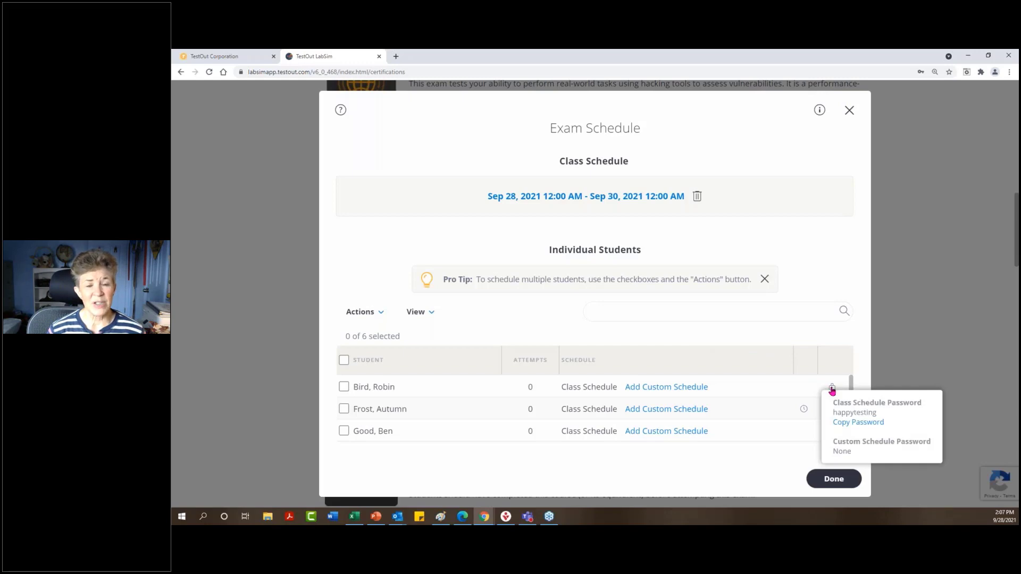
click(779, 337)
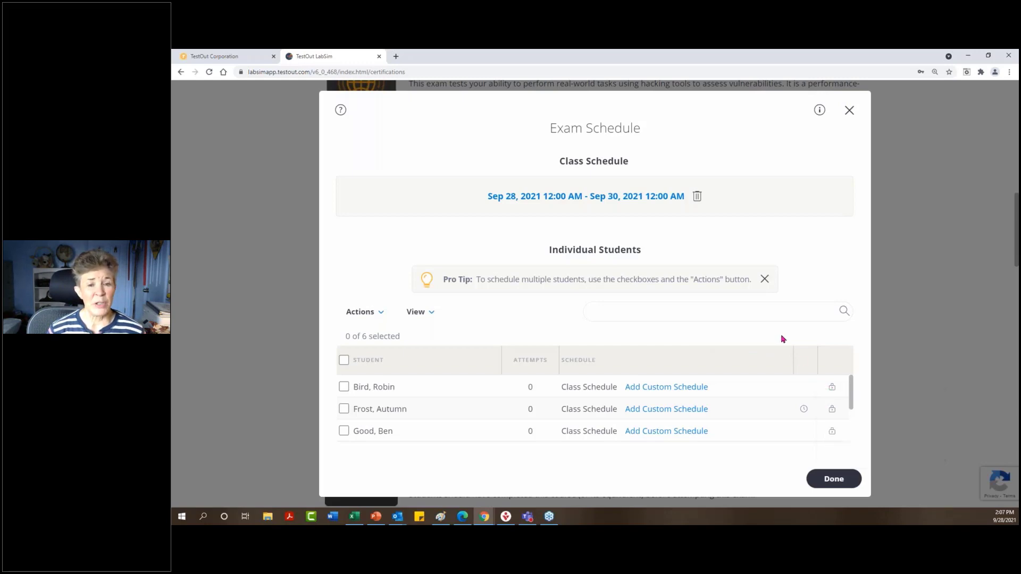
Select all six students, review the bulk Actions menu, then deselect them all.
click(345, 362)
click(371, 320)
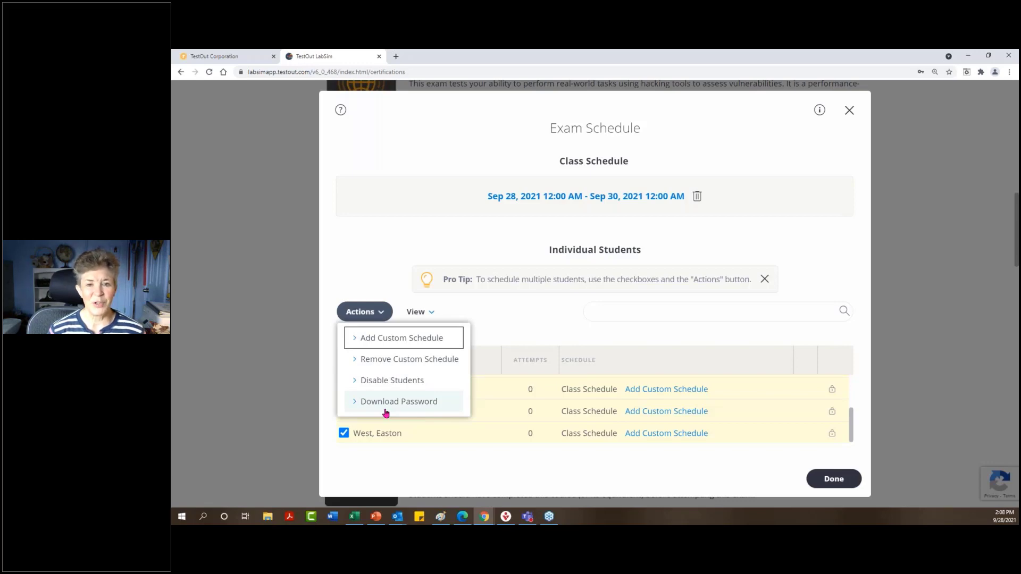
click(476, 318)
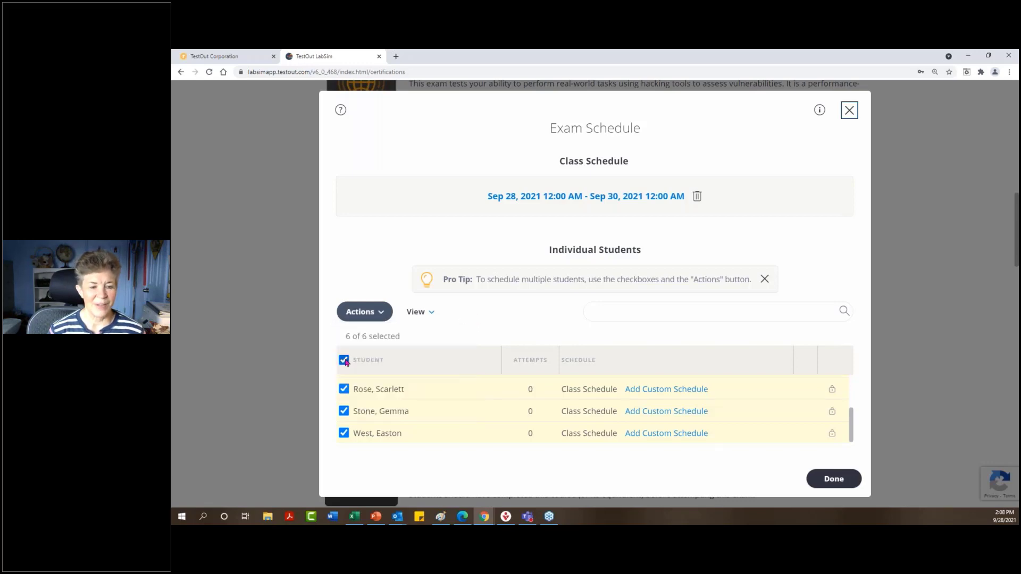
click(344, 360)
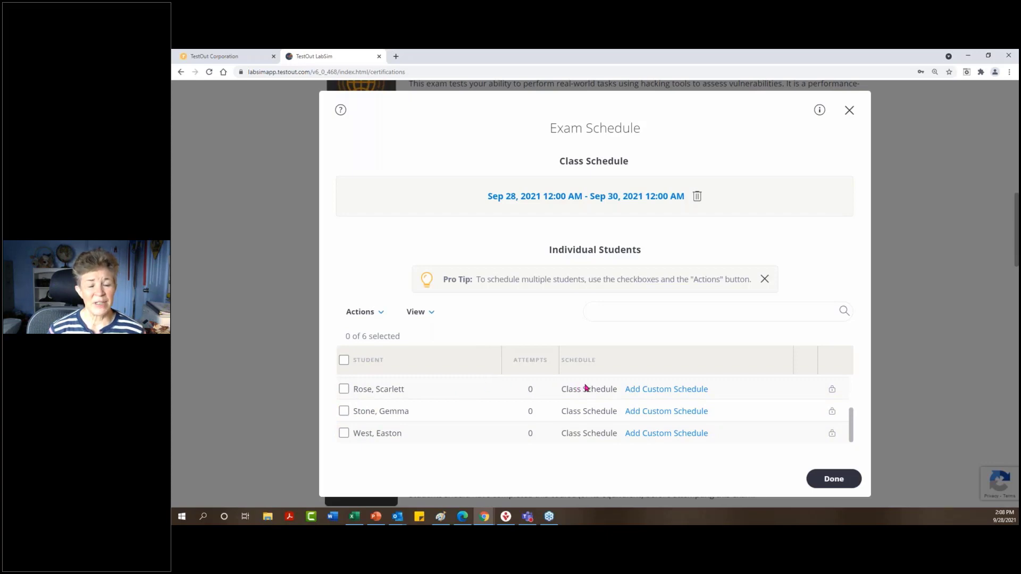
scroll(772, 408, up, 3)
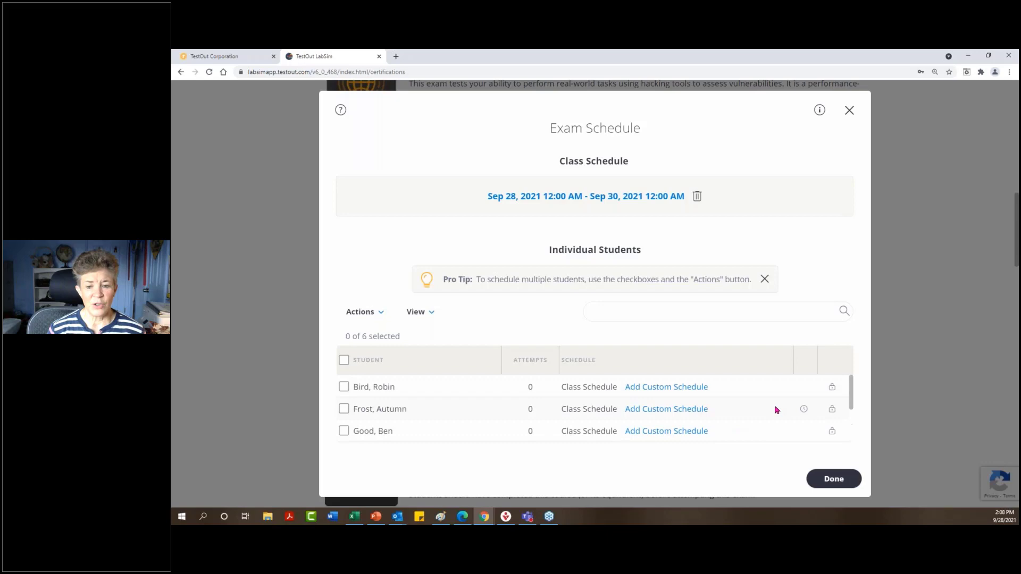
mouse_move(803, 411)
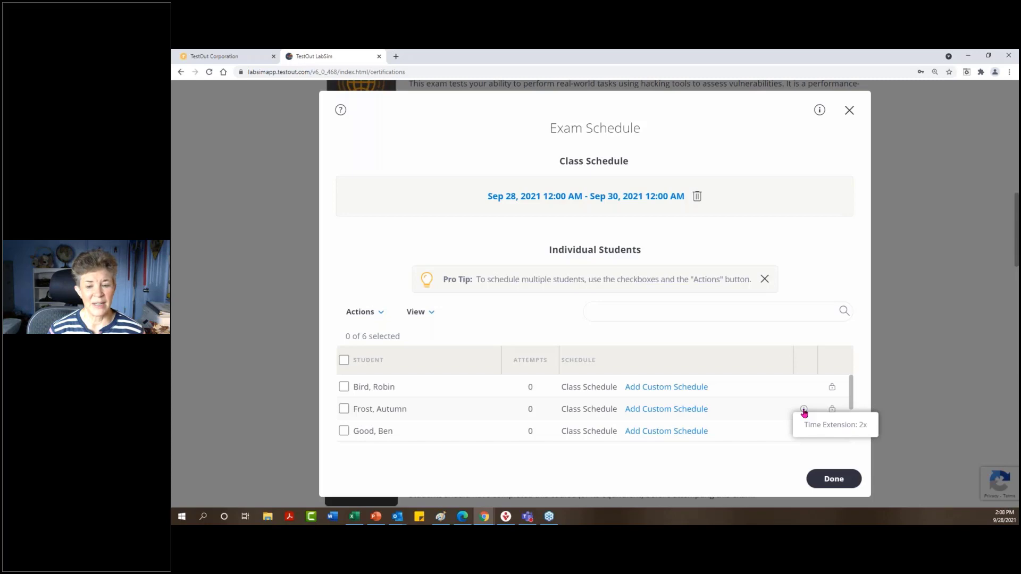
Delete the class-wide Sep 28–30 schedule and confirm clearing it.
click(697, 197)
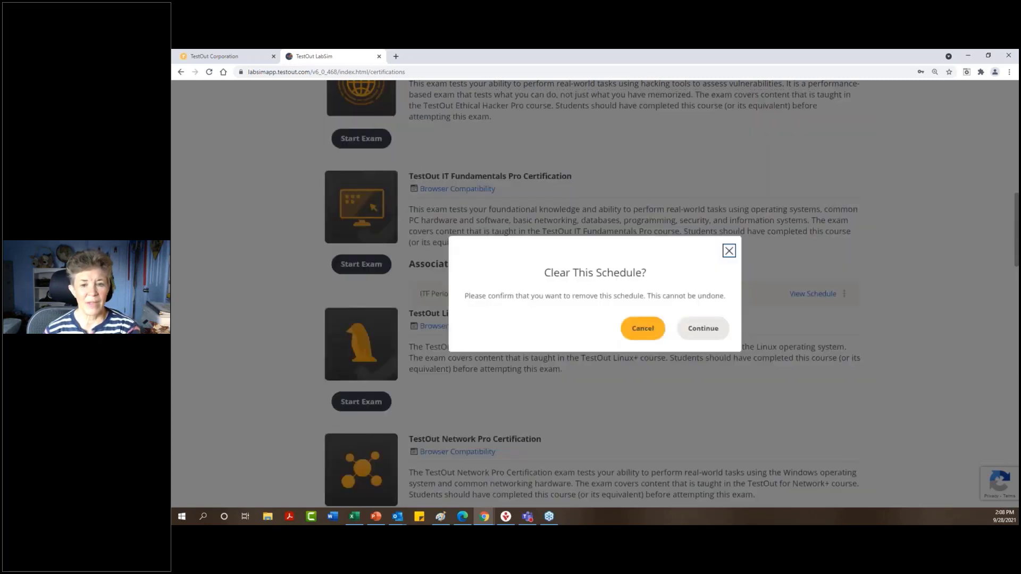
click(706, 332)
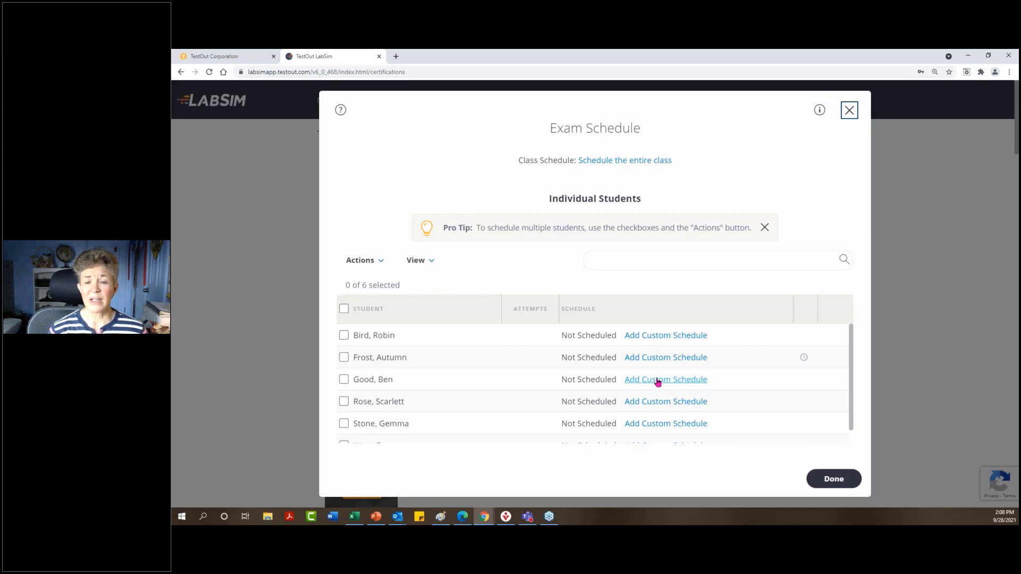
Add a custom Sep 28 to Sep 30, 2021 exam schedule for two selected students.
click(344, 336)
click(344, 424)
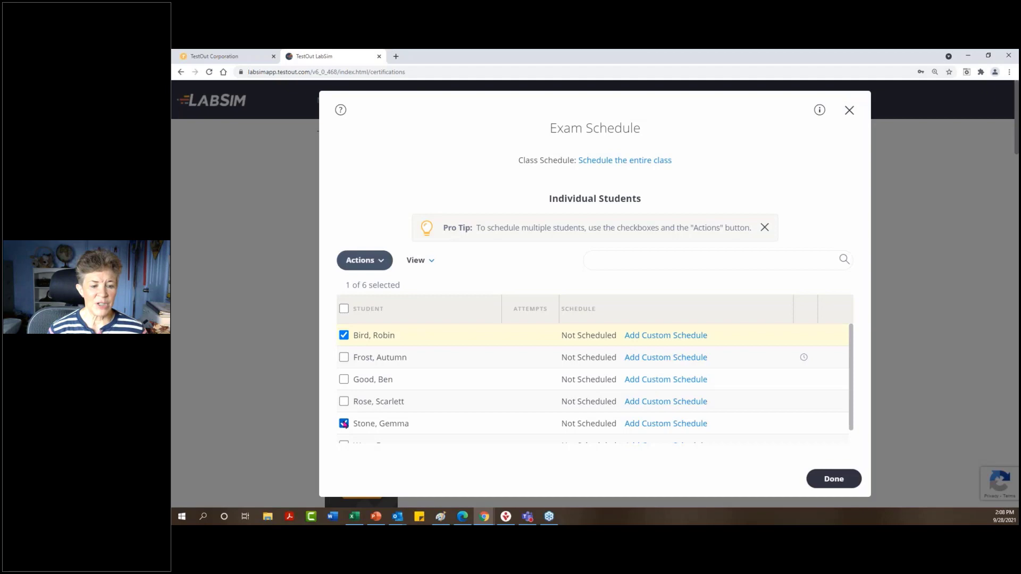
click(371, 267)
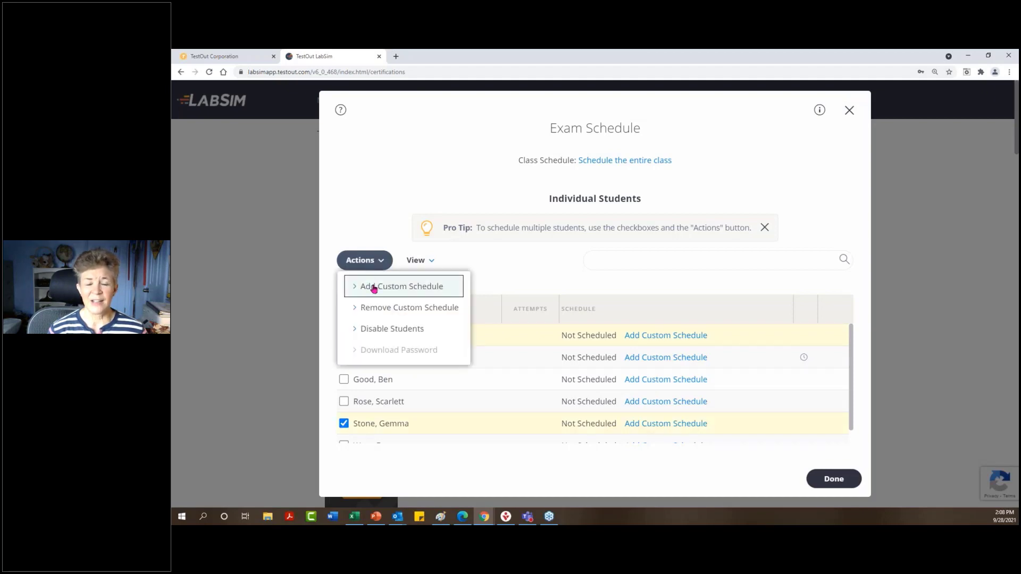
click(374, 288)
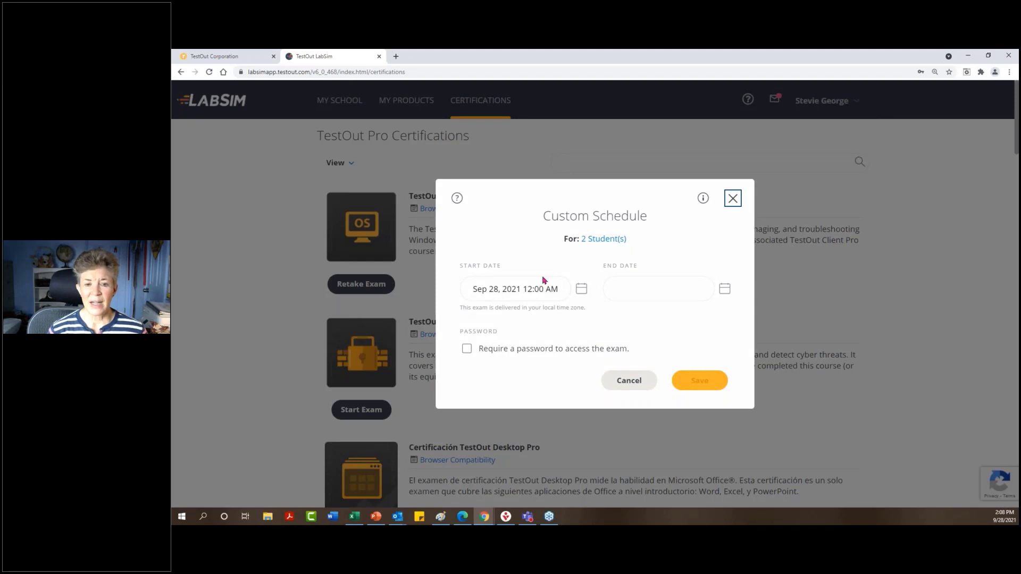
click(725, 289)
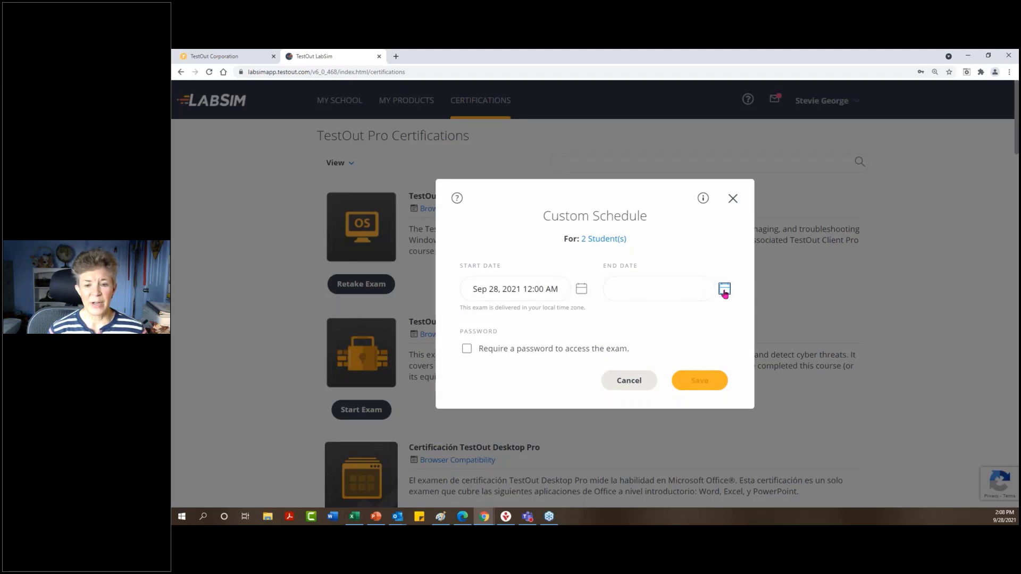
click(654, 418)
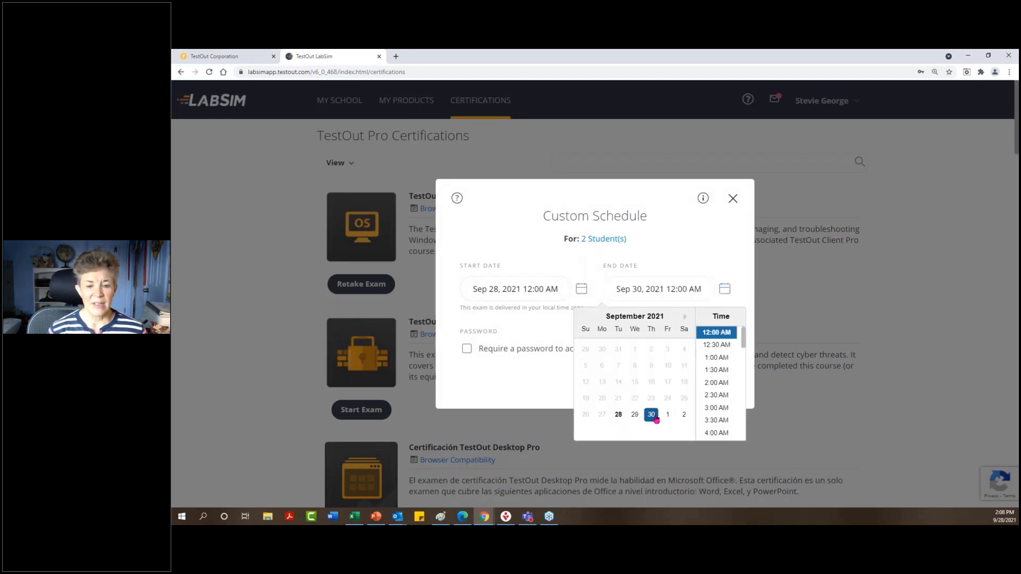
click(558, 327)
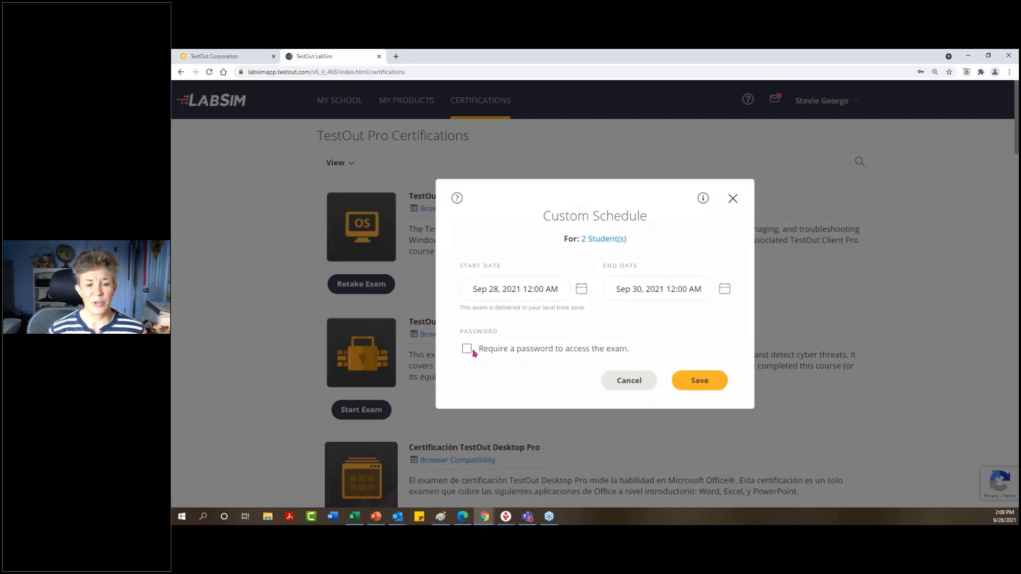
click(693, 380)
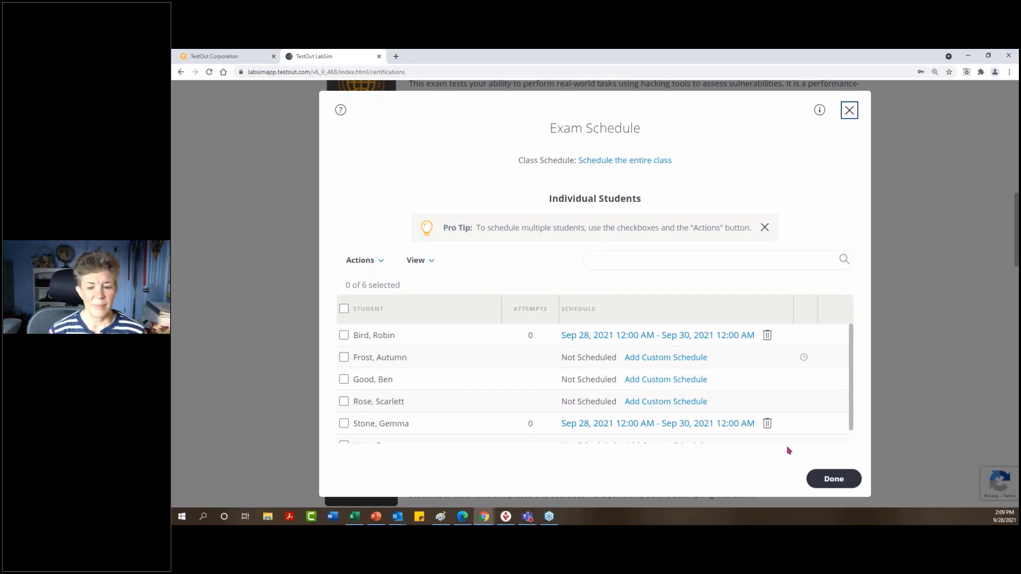
Close the exam schedule and open the IT Fundamentals Pro class's options on the Certifications page.
click(821, 479)
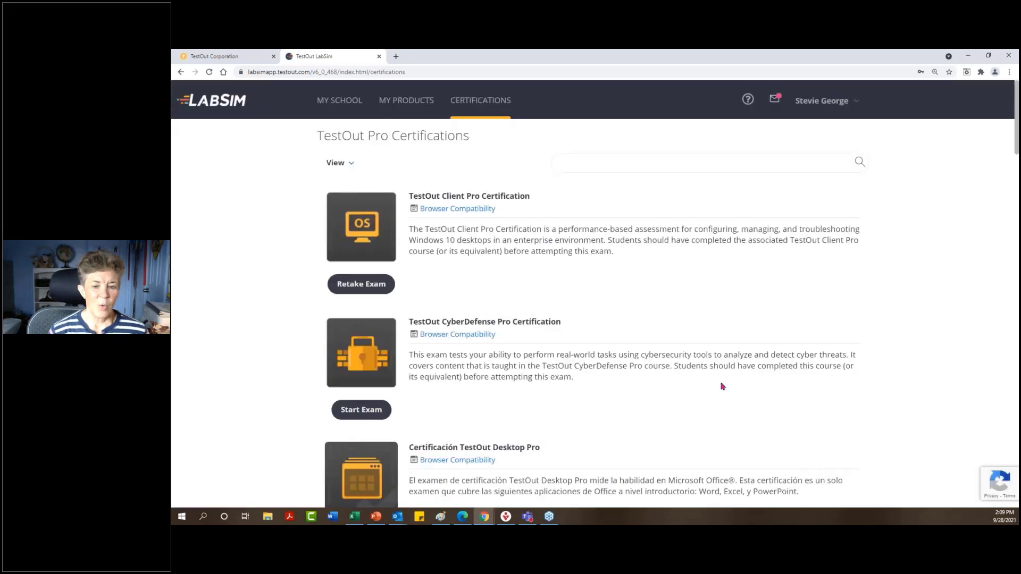
scroll(721, 389, down, 4)
scroll(721, 390, down, 3)
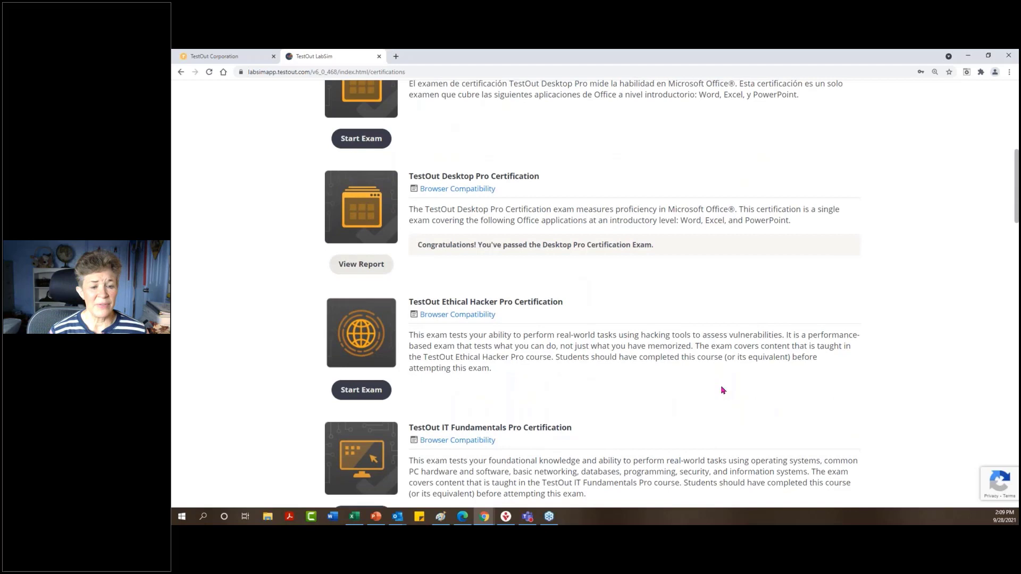
scroll(721, 388, down, 3)
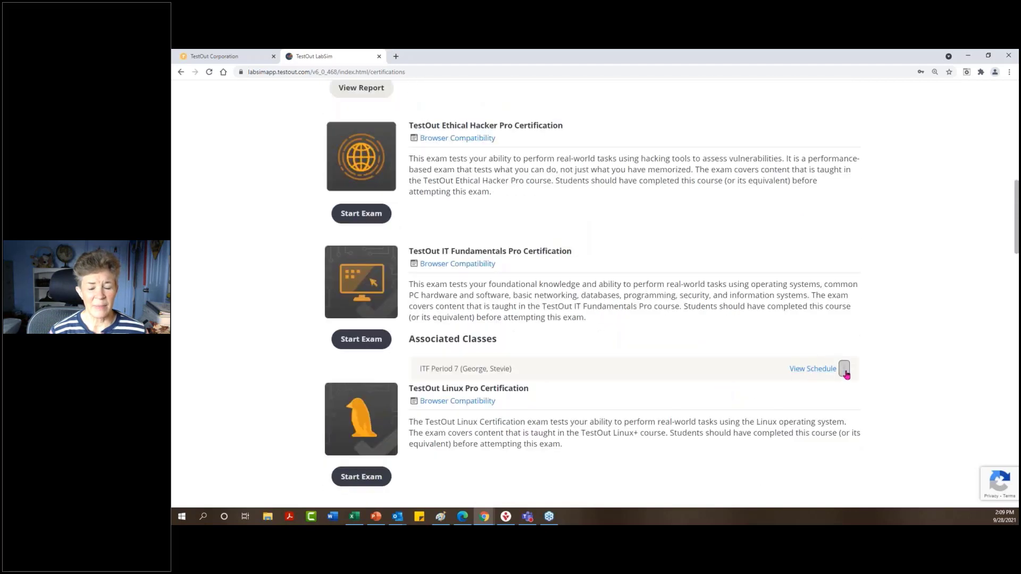
click(845, 370)
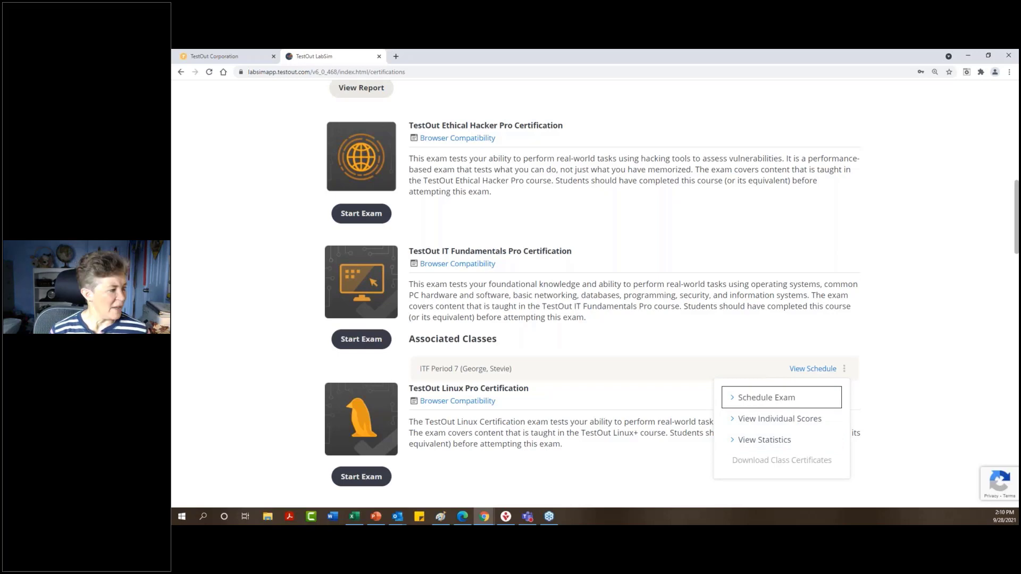
key(alt+Tab)
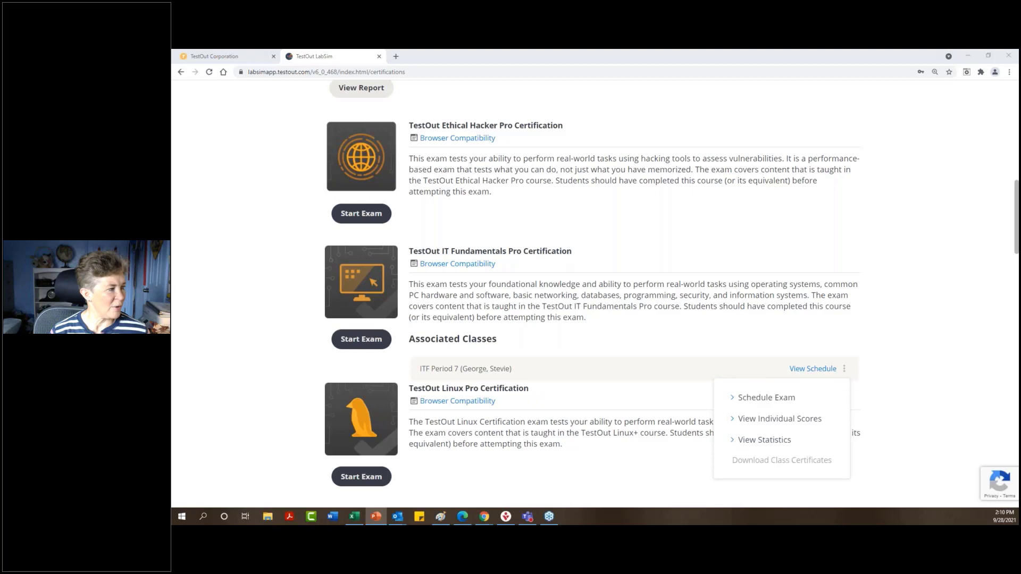
Start the slide show on the TestOut PC Pro Certification exam report slide.
key(shift+F5)
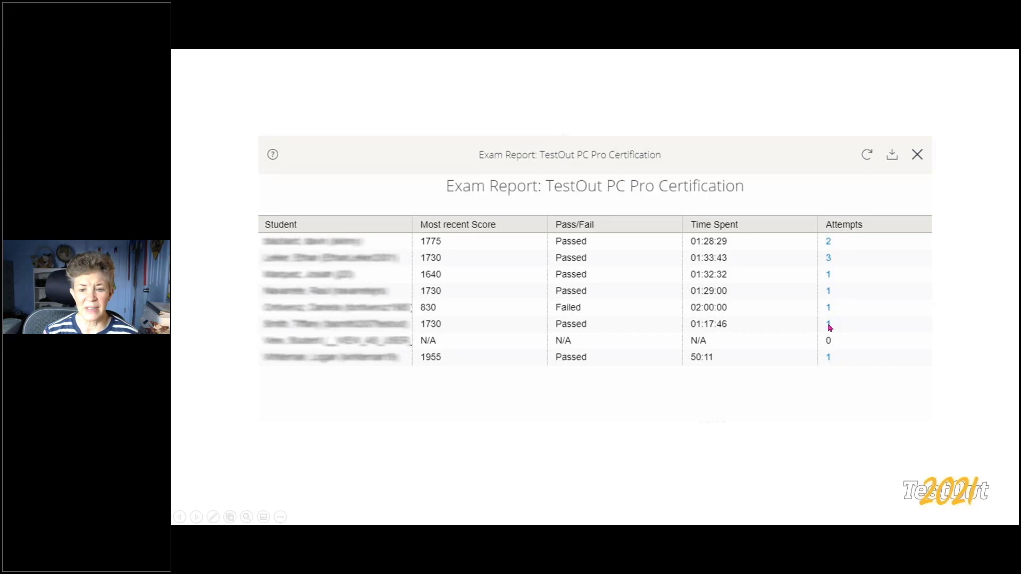
Advance to the PC Pro score report slide showing score 1730 against 1420 passing.
click(828, 326)
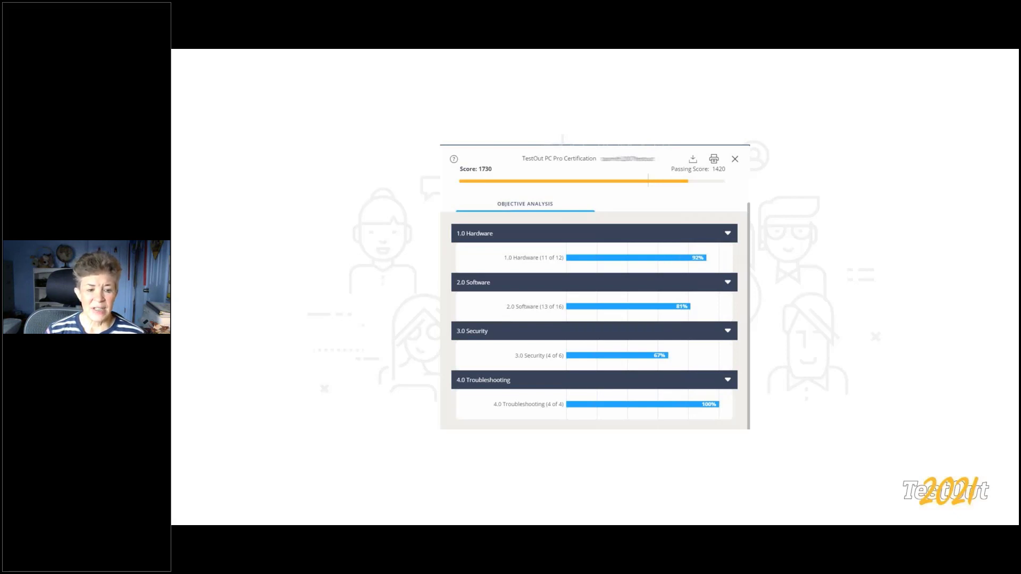
Advance to the PC Pro statistics comparing school 1617, state 1228 and nation 1403.
key(Right)
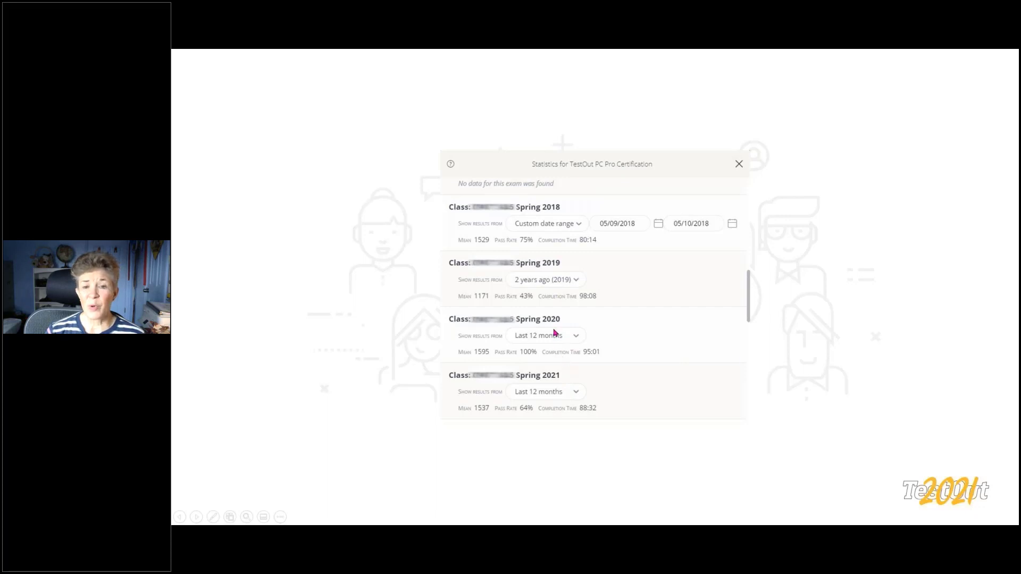
click(420, 346)
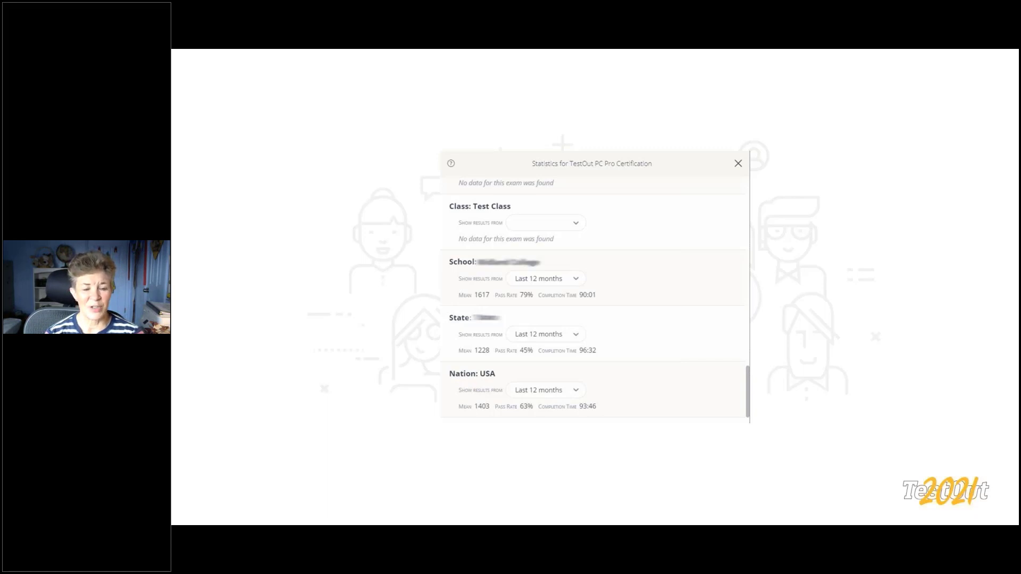
Advance the slideshow to the sample Network Pro certificate slide.
key(Right)
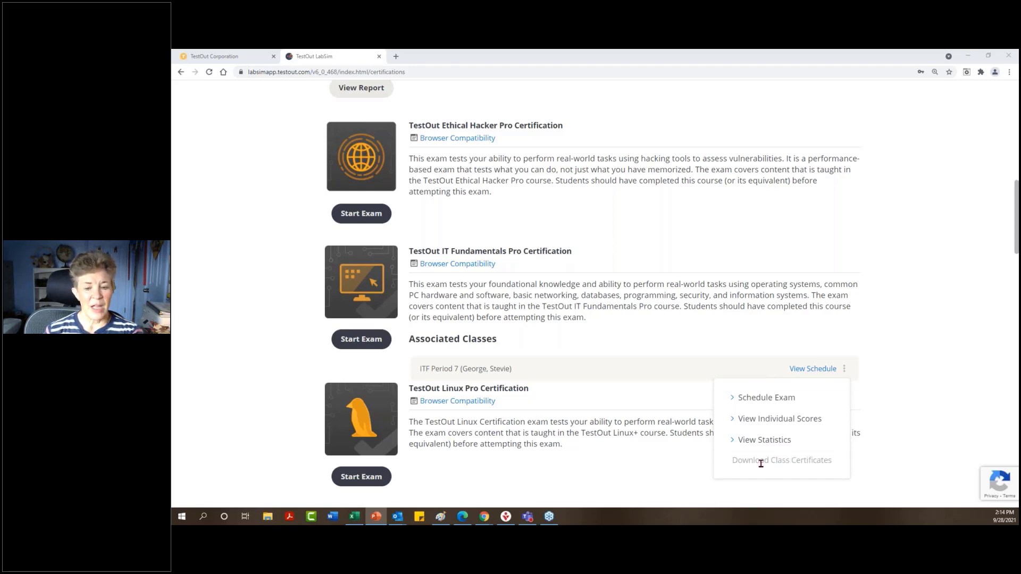
Bring up the student's LabSim Certifications page showing PC Pro Certification as passed.
click(461, 516)
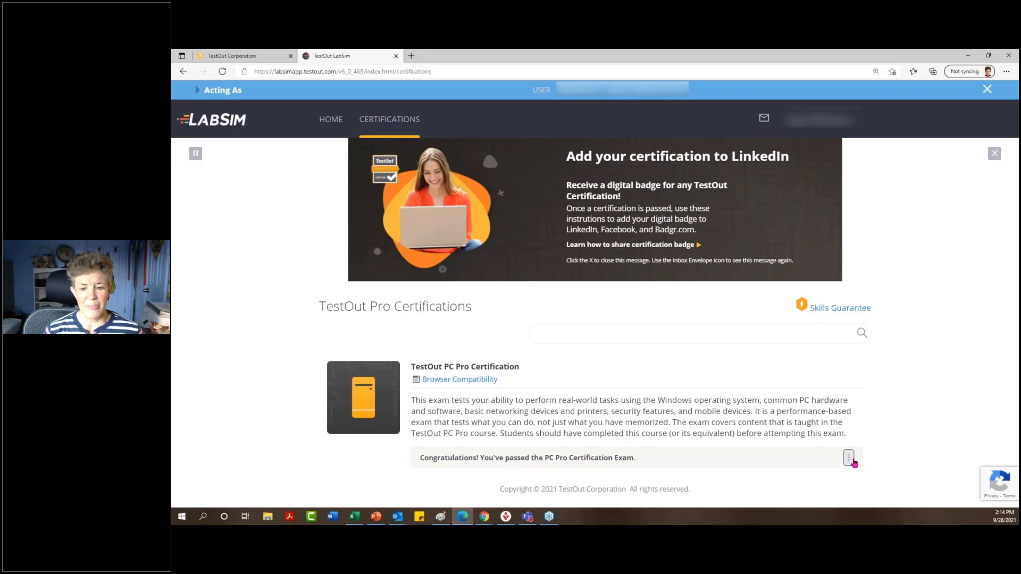
Open the passed PC Pro certificate, review its download, print and share options, then close them.
click(848, 458)
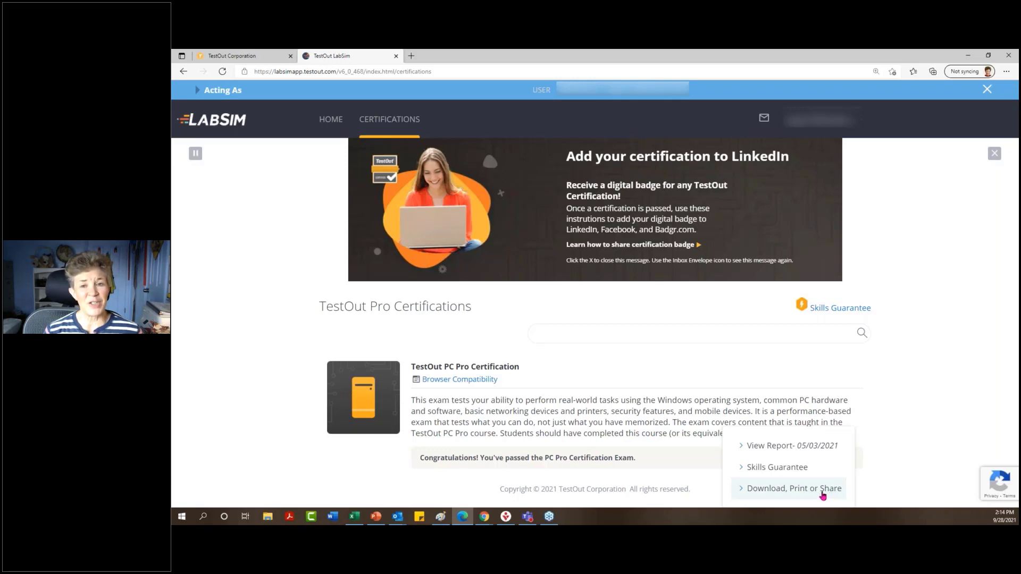
click(787, 491)
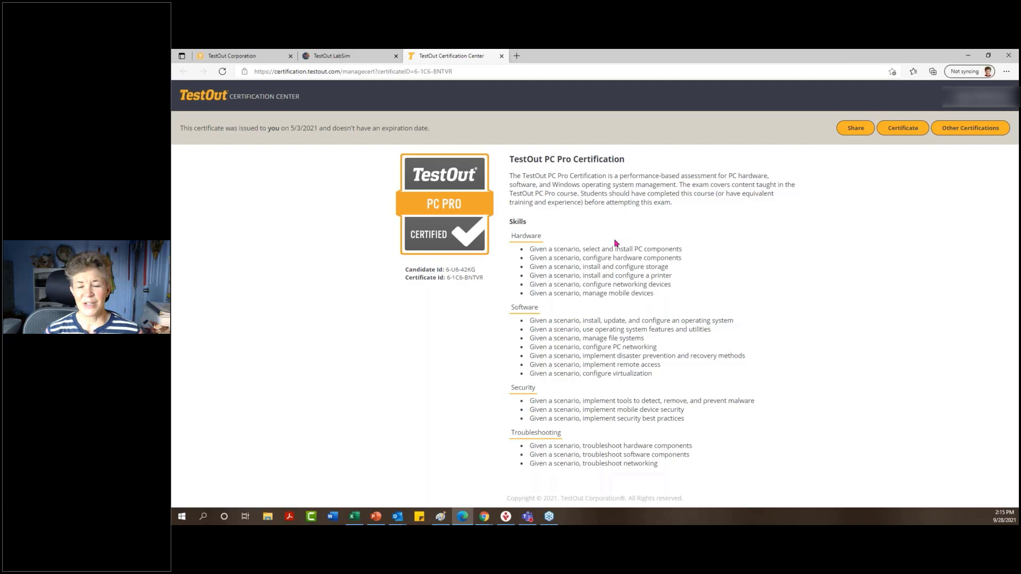
click(904, 130)
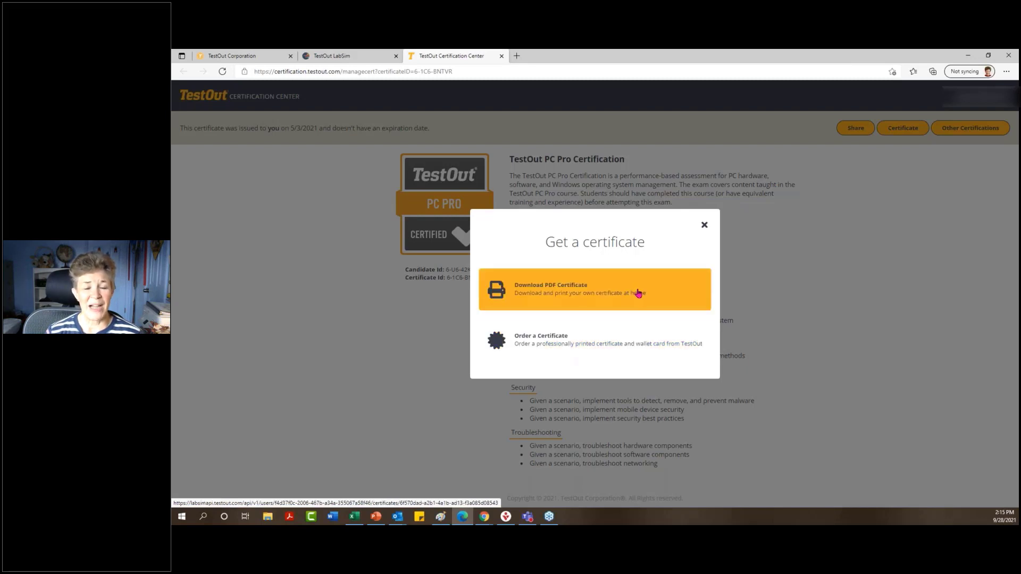
click(705, 226)
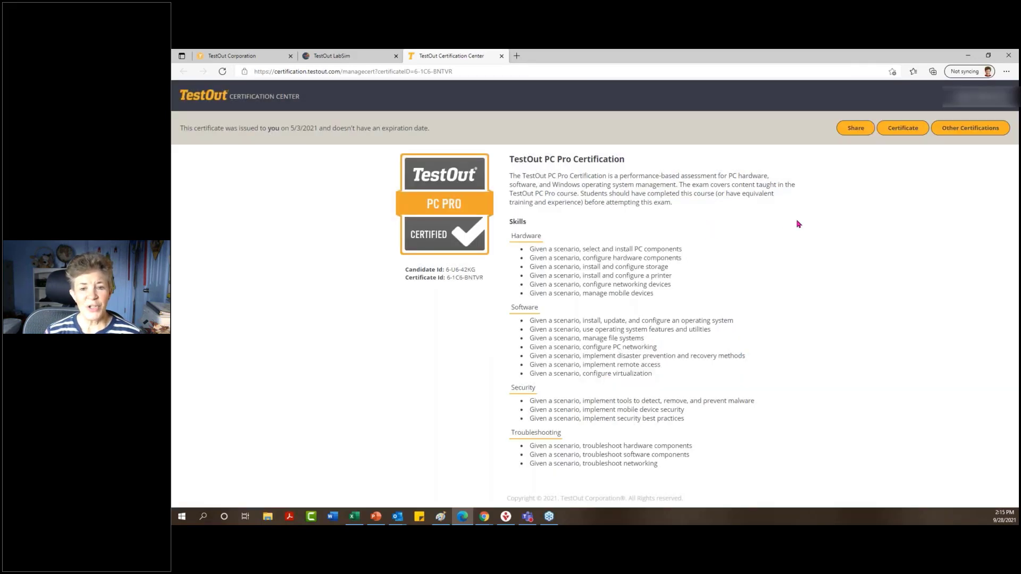
Open Share for the PC Pro certification to see LinkedIn, Facebook, Digital Badge and Web Link.
click(856, 129)
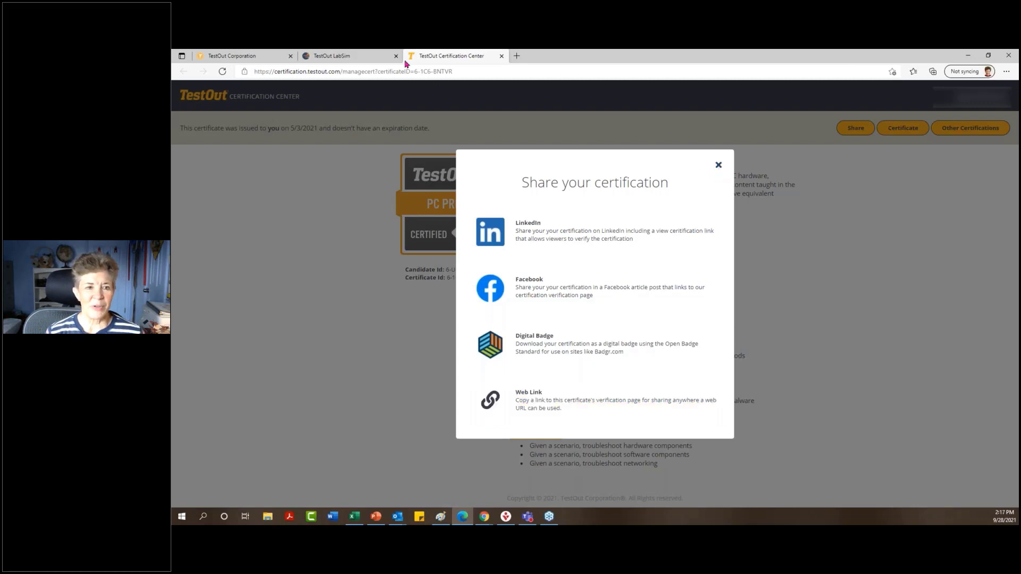
Switch from the LabSim tab to the TestOut Corporation homepage and reveal its Certifications menu.
click(381, 62)
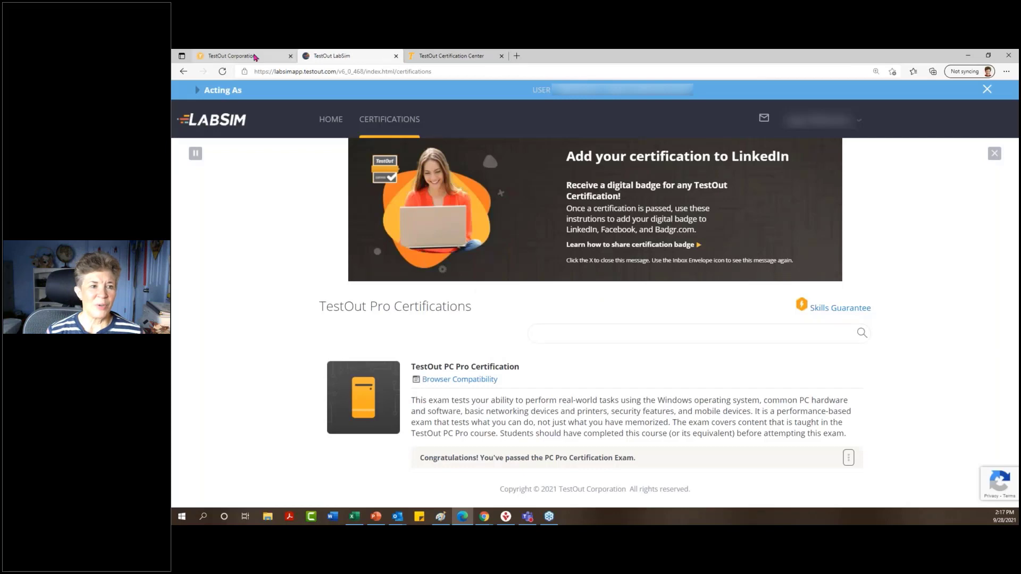
click(257, 57)
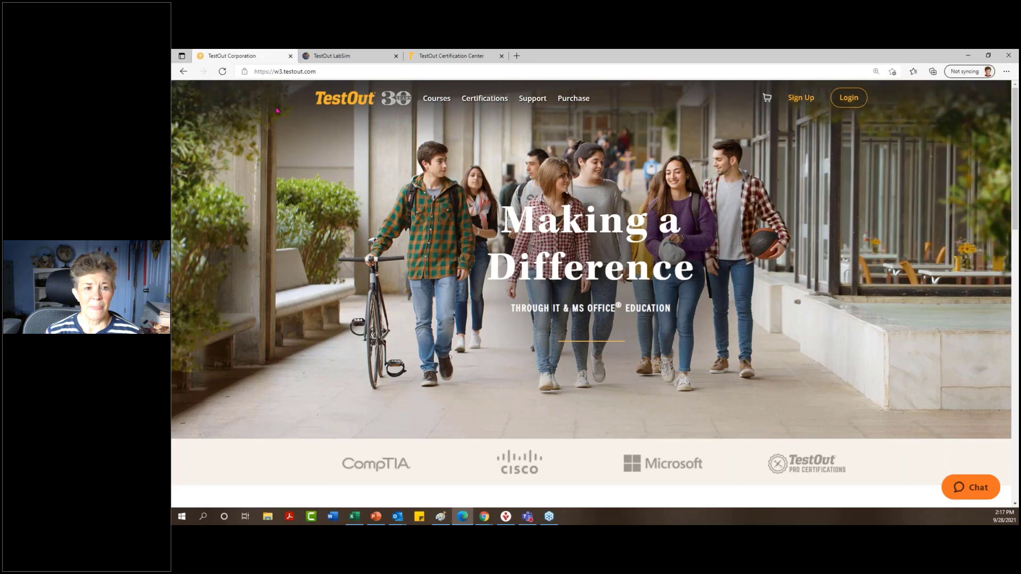
mouse_move(452, 103)
mouse_move(495, 102)
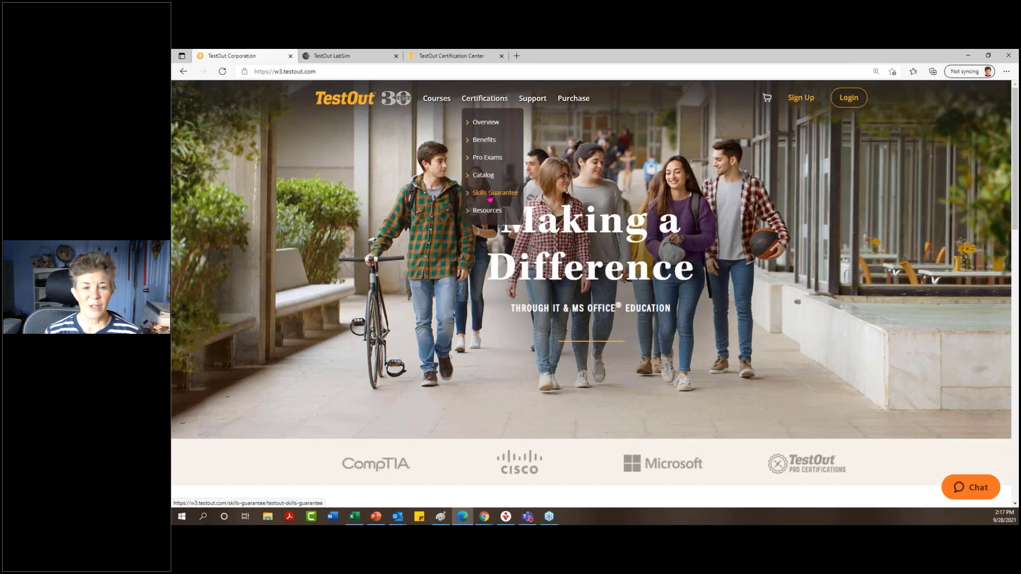
Open Certifications > Skills Guarantee and scroll down into the page.
click(489, 195)
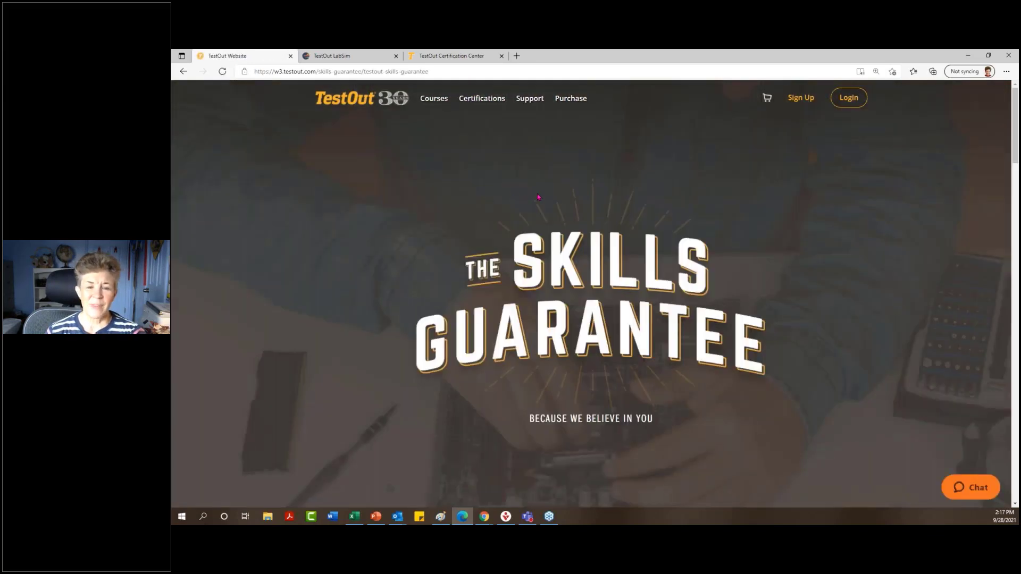
scroll(538, 196, down, 1)
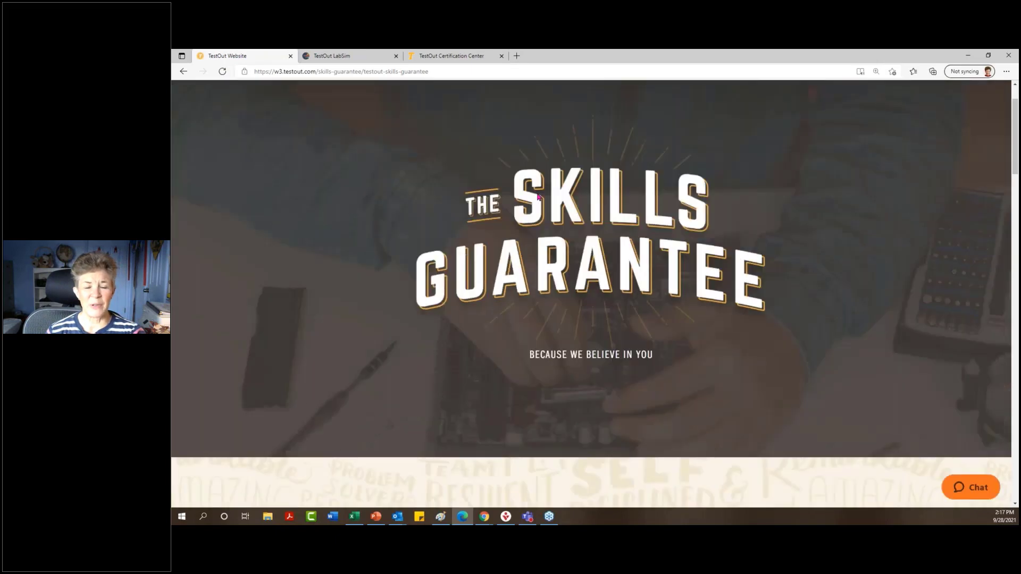
scroll(538, 196, down, 10)
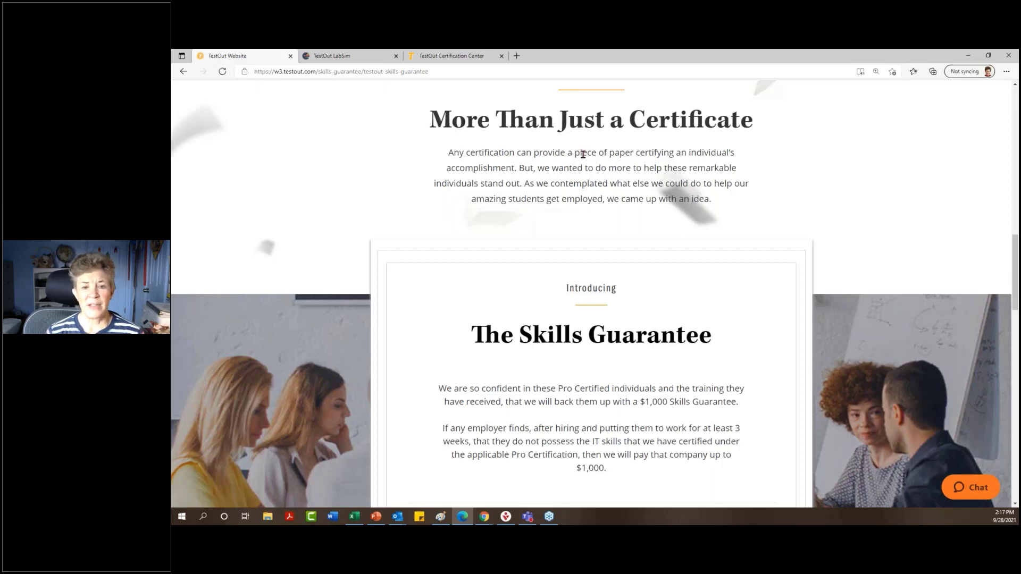
Highlight 'piece of paper' for emphasis, clear it, and scroll to the eligible Pro certifications.
drag(583, 154, 633, 153)
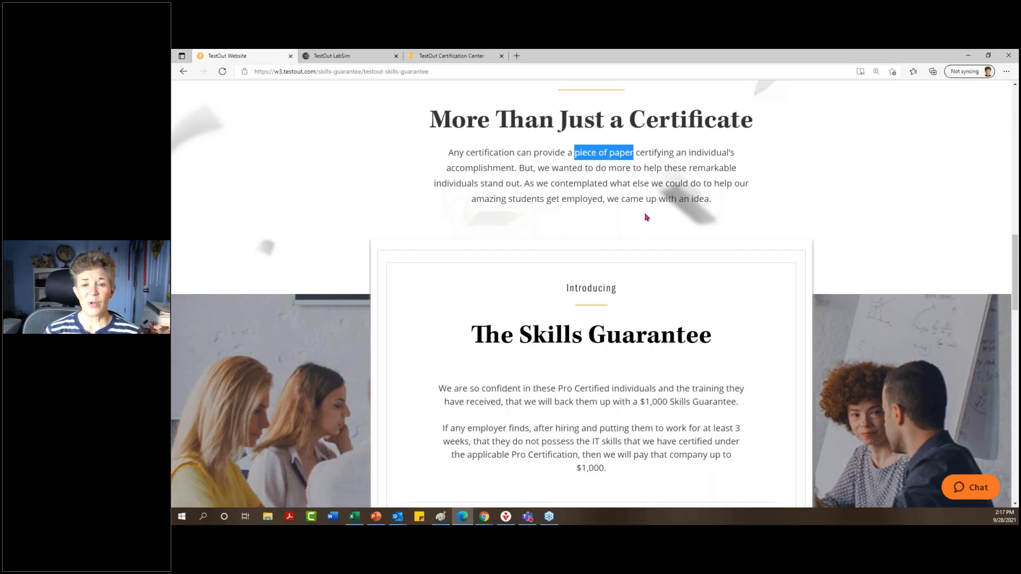
click(644, 219)
scroll(646, 217, down, 2)
scroll(646, 216, down, 1)
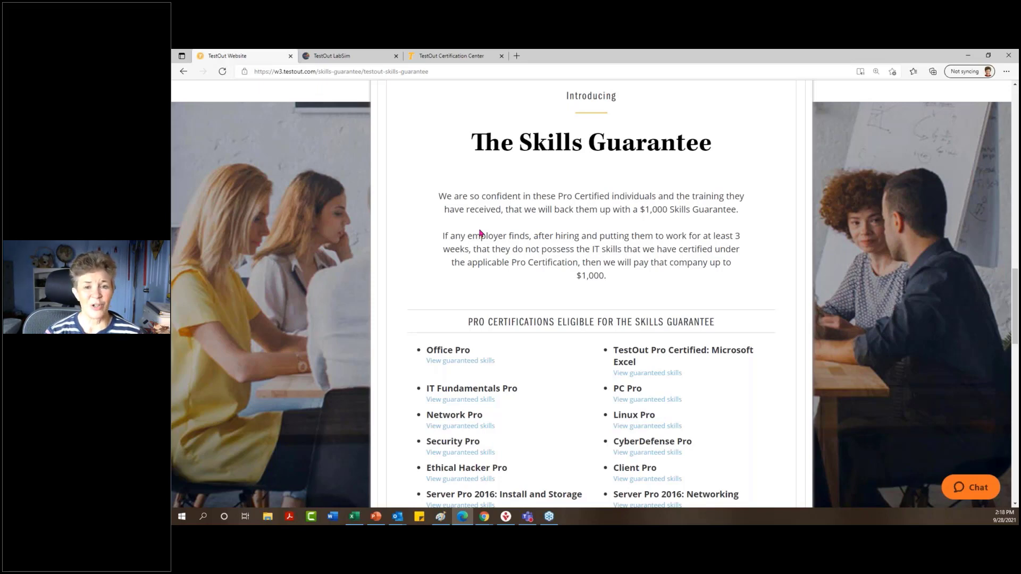
triple_click(480, 233)
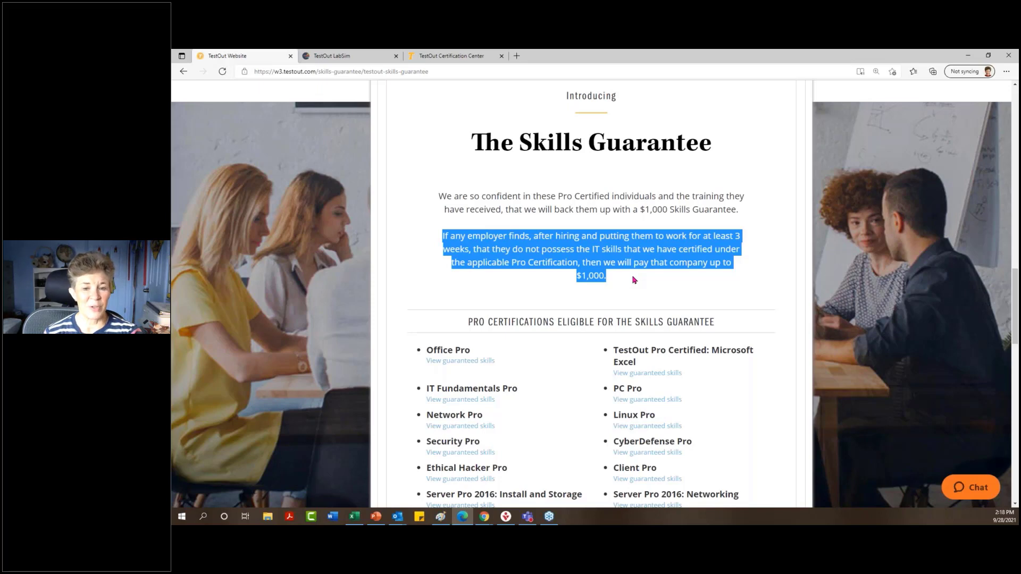
click(634, 279)
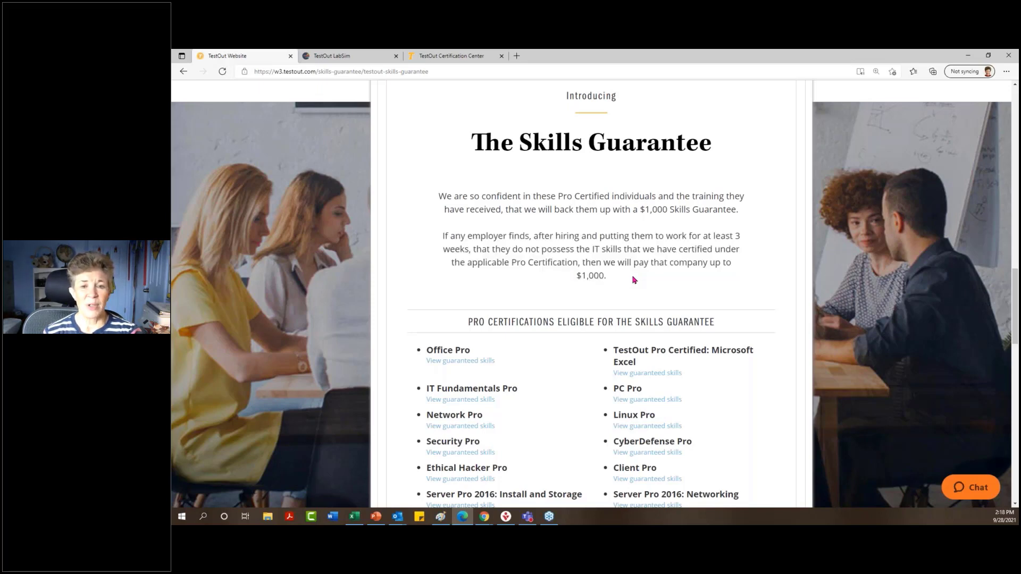
scroll(634, 280, down, 1)
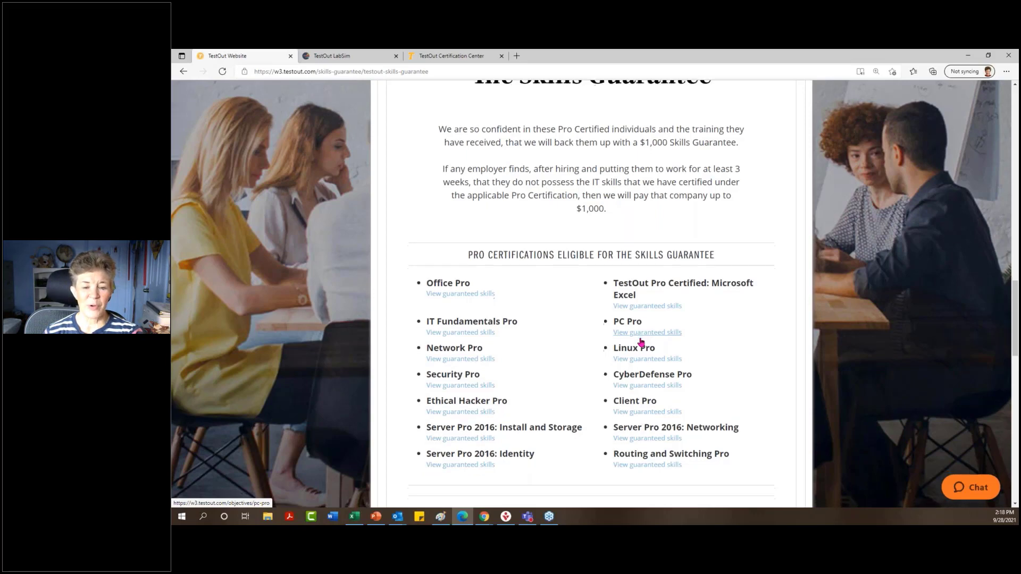
Scroll to How Do I Participate?, emphasize the word FREE, then highlight the Educators column.
scroll(641, 342, down, 10)
double_click(538, 189)
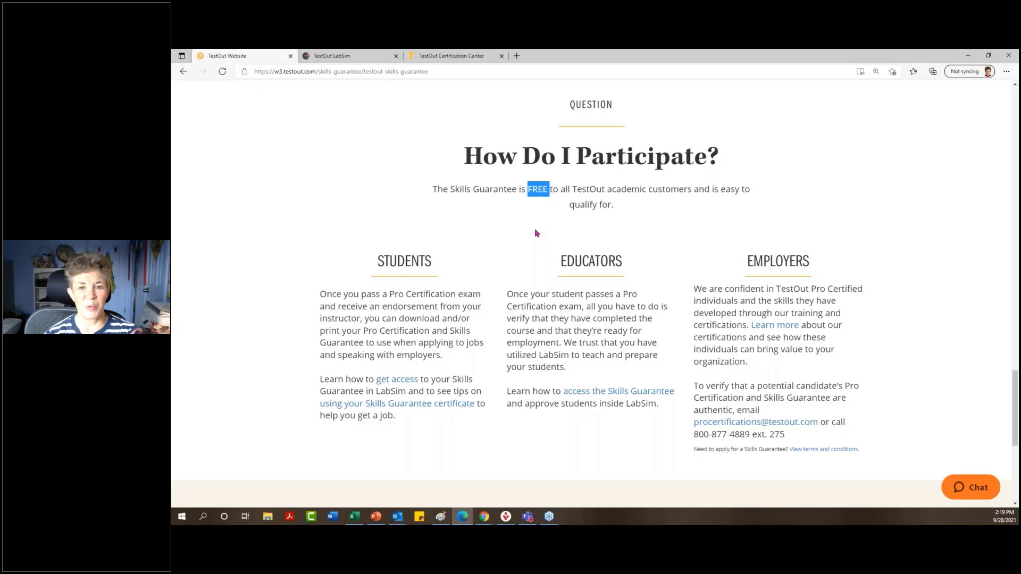
click(535, 233)
drag(506, 293, 663, 422)
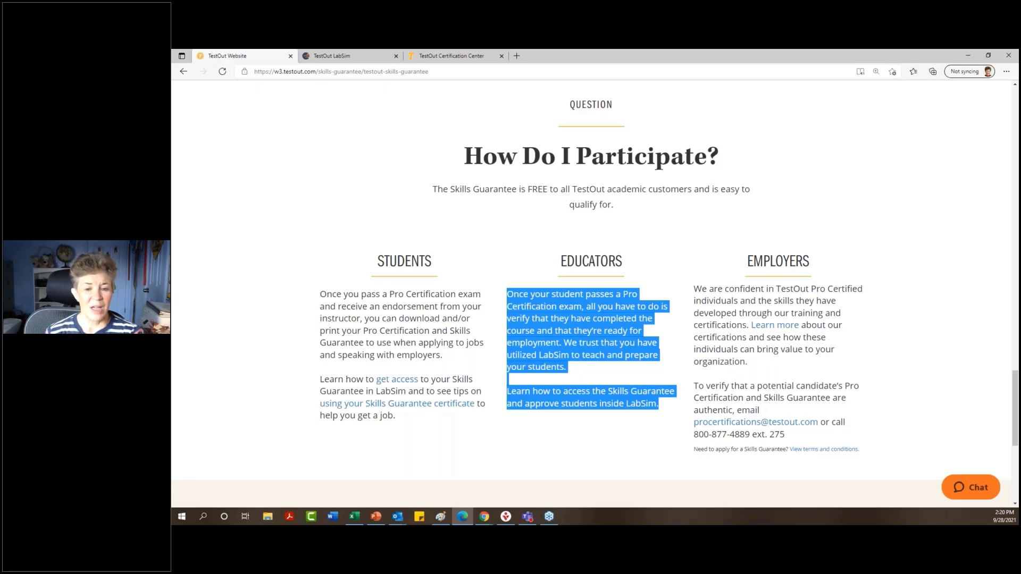
click(661, 417)
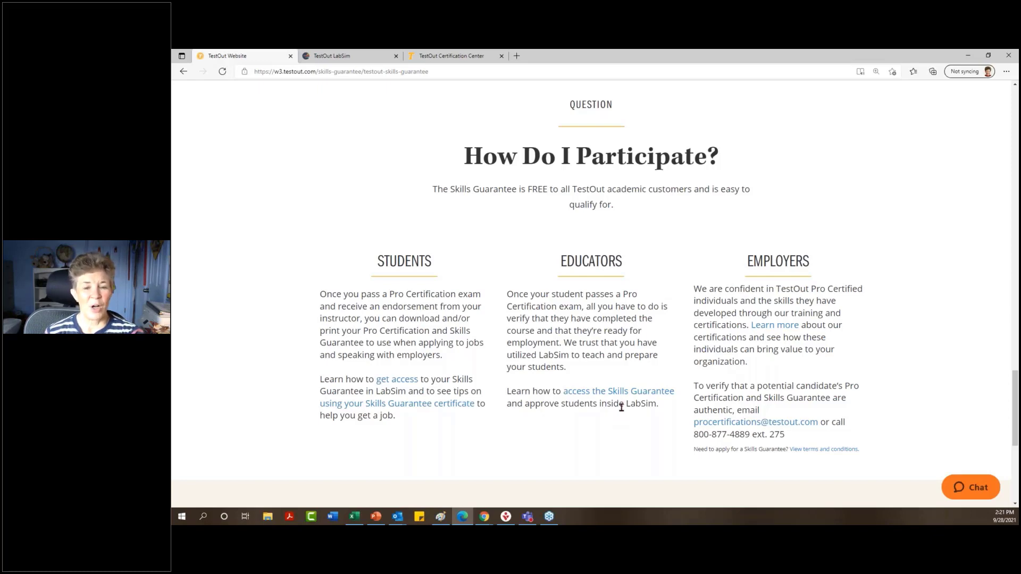
Scroll back up to The Skills Guarantee heading with its $1,000 employer promise.
scroll(621, 407, up, 10)
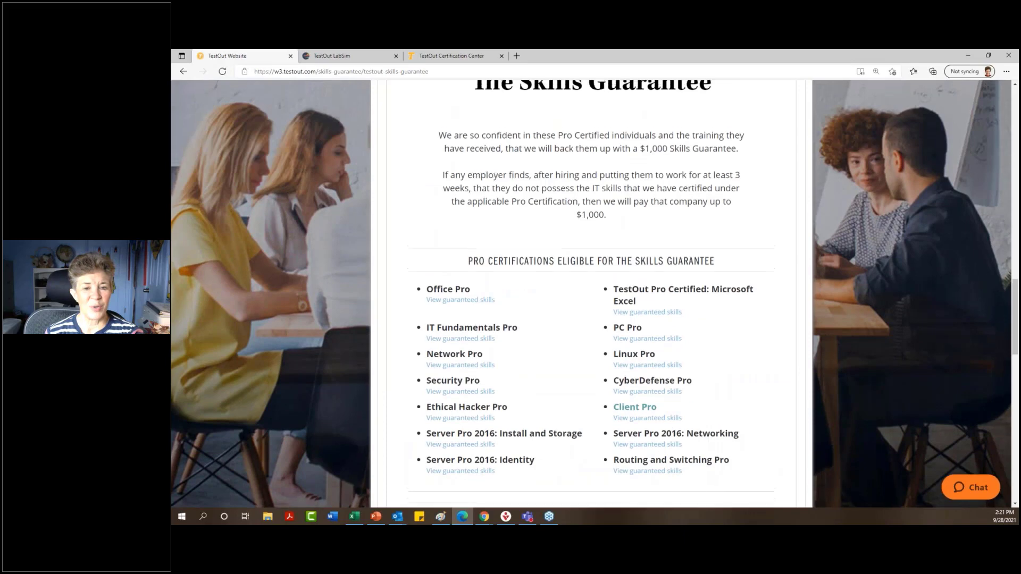
scroll(611, 139, up, 1)
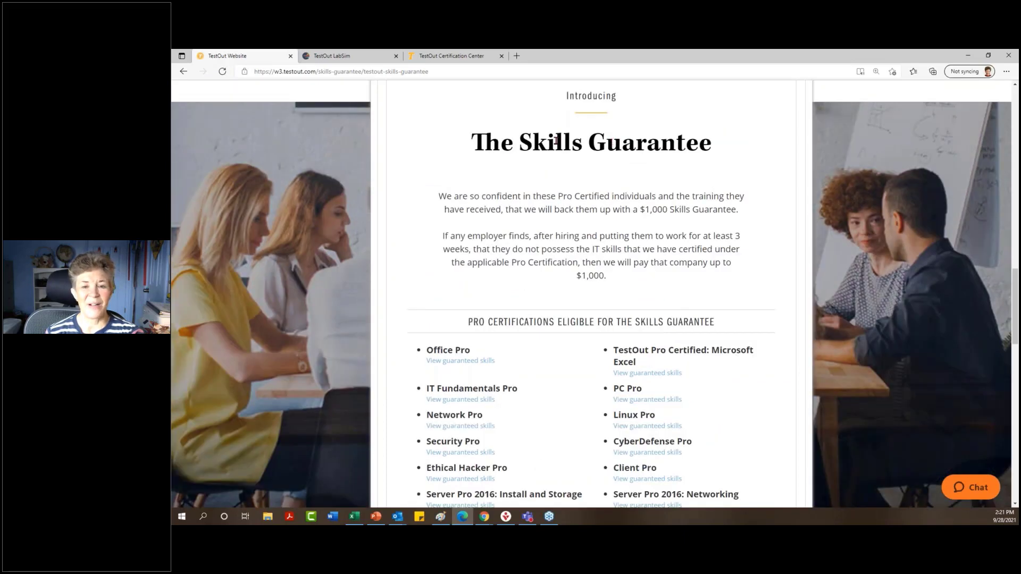